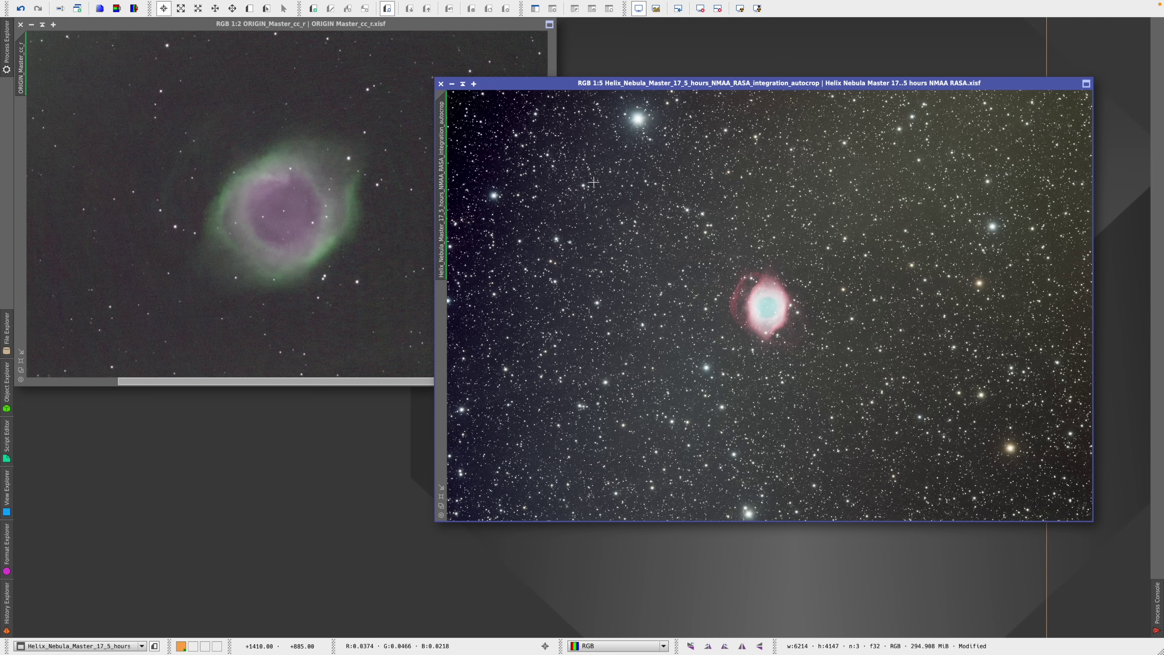
Arrange the two Helix Nebula windows, zoom ORIGIN out to 1:3, and open All Processes
left_click_drag(622, 86, 591, 92)
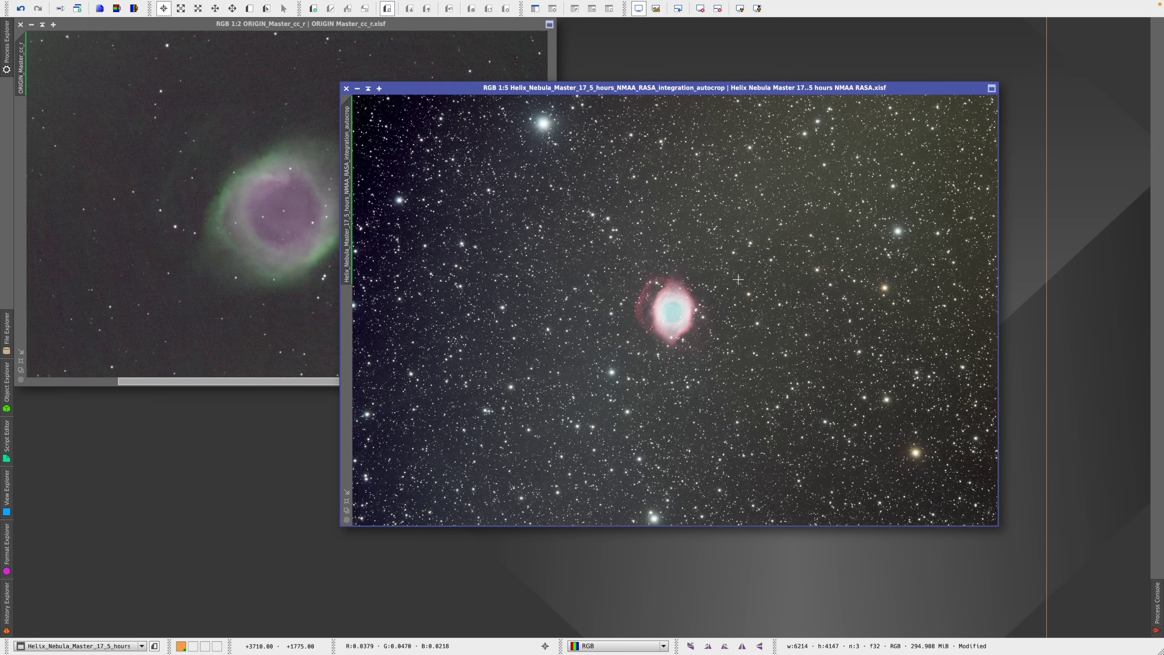
left_click_drag(581, 88, 538, 85)
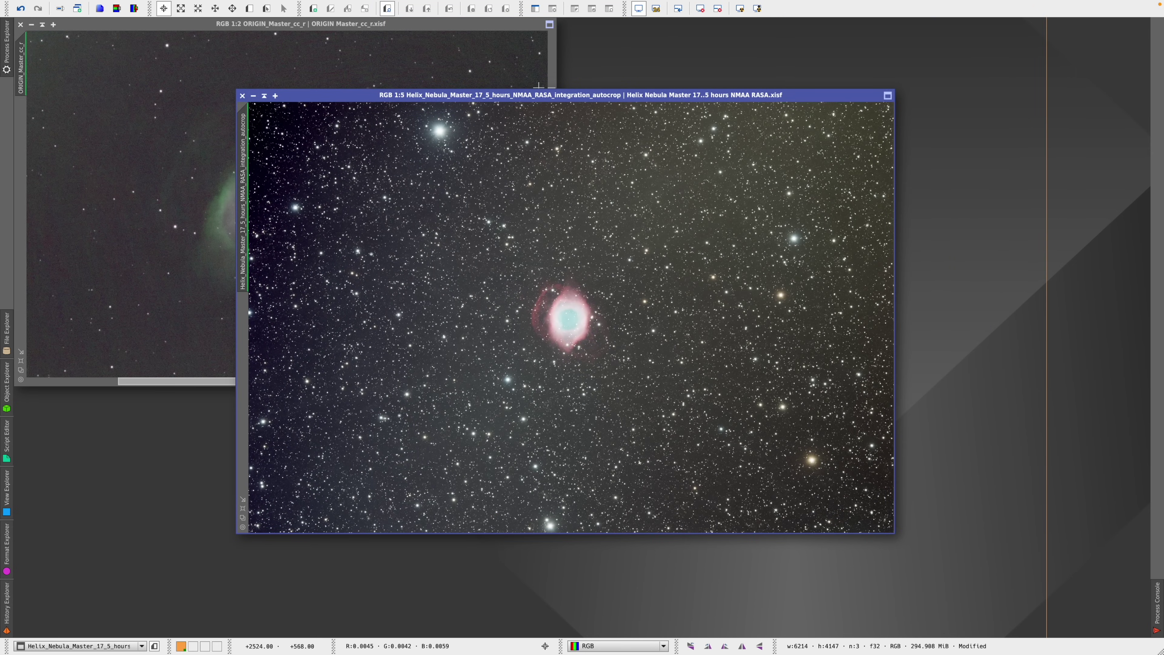
left_click(538, 85)
scroll(335, 183, "down", 1)
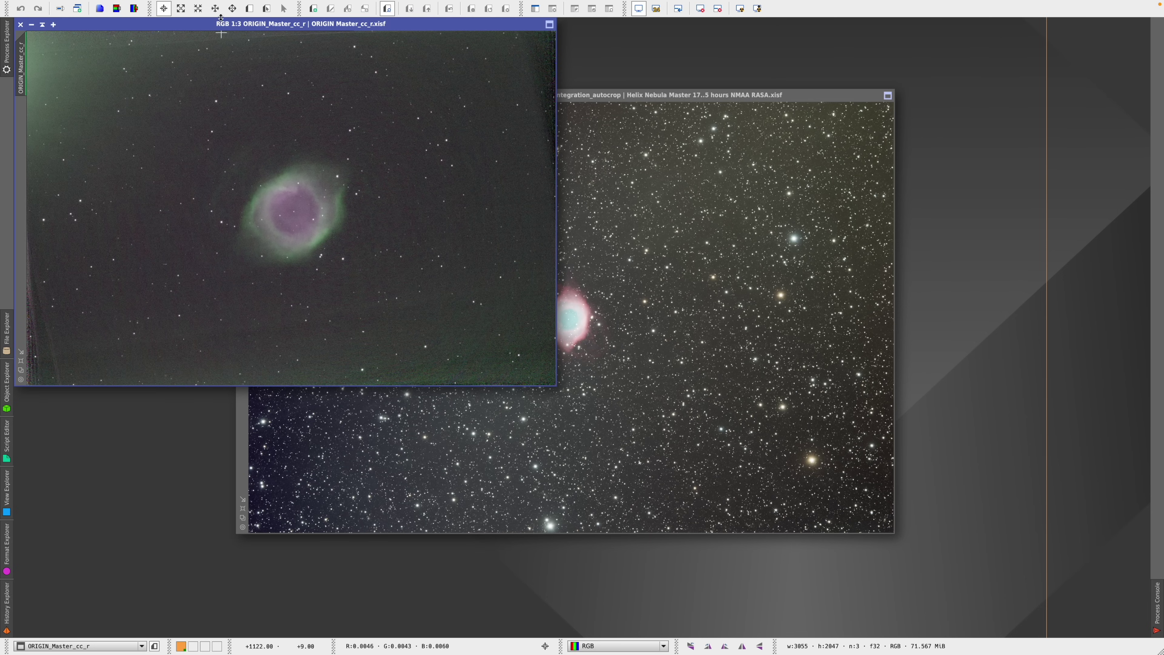
left_click(653, 230)
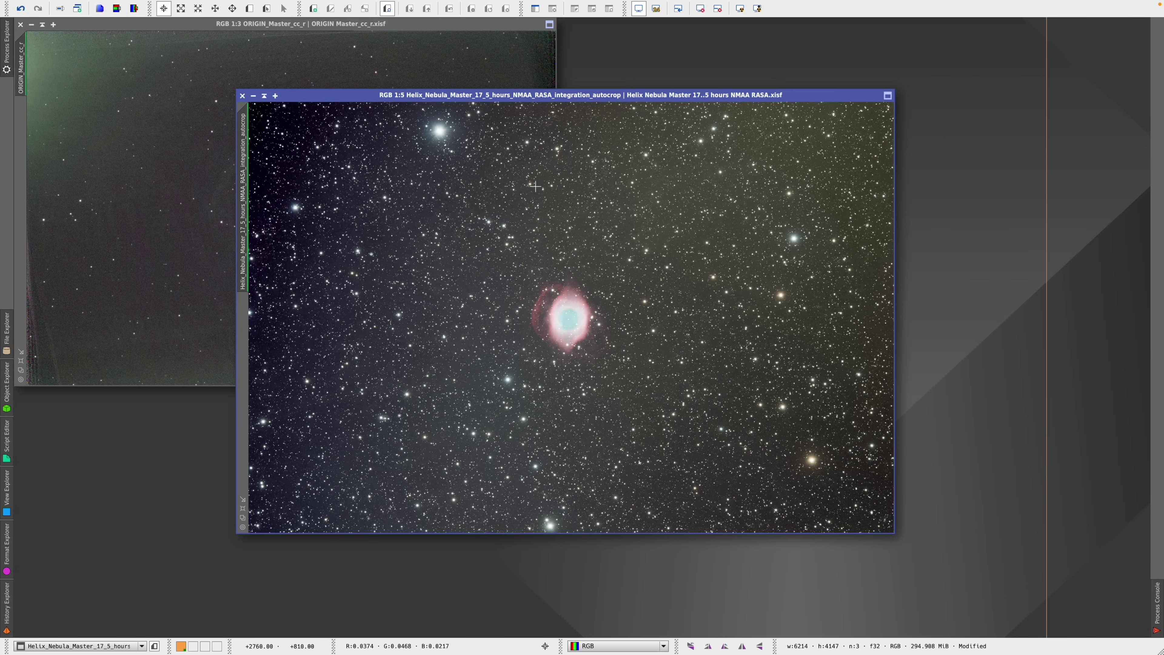
left_click(364, 44)
left_click(236, 7)
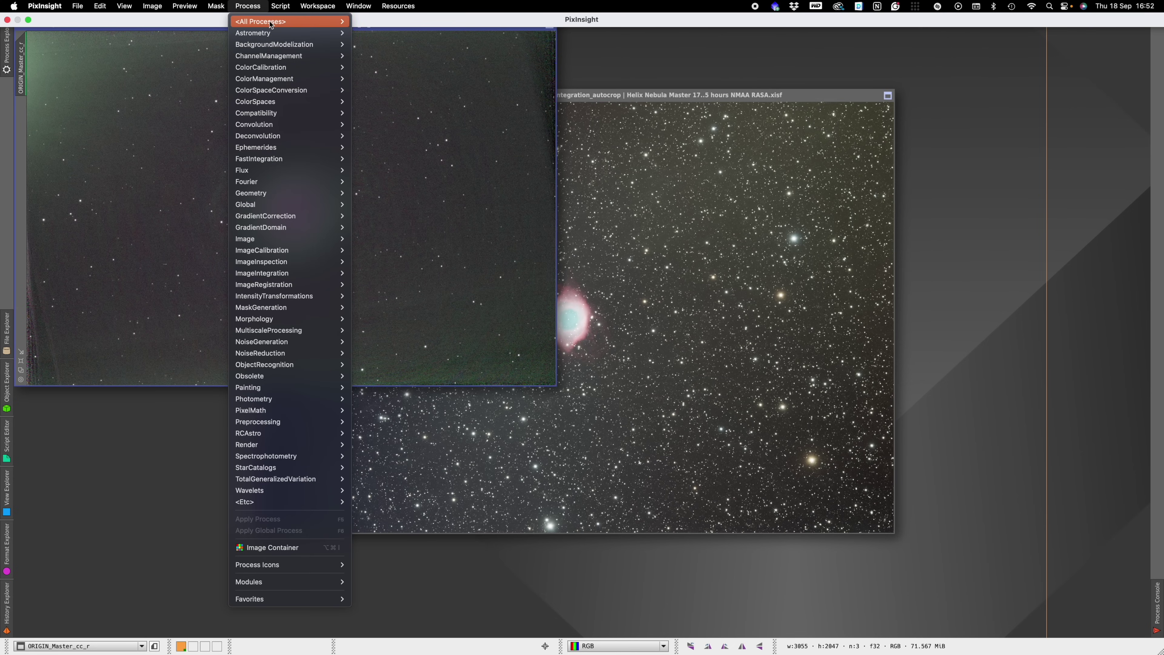
Open the DynamicAlignment process from the All Processes list
mouse_move(284, 22)
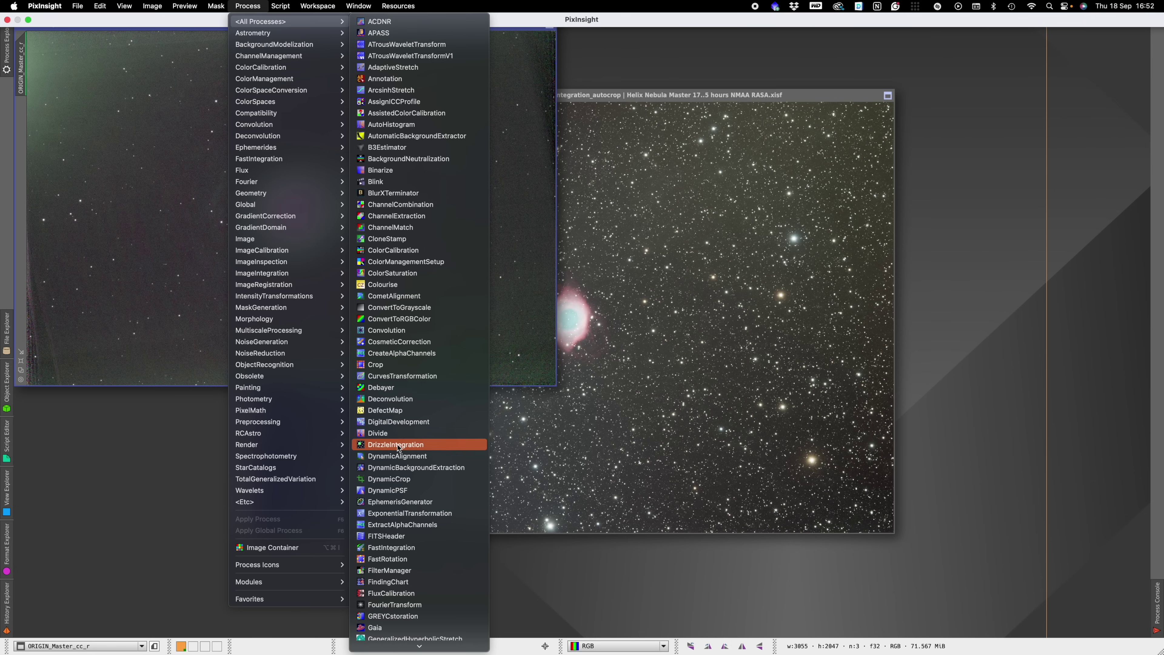
scroll(405, 382, "down", 4)
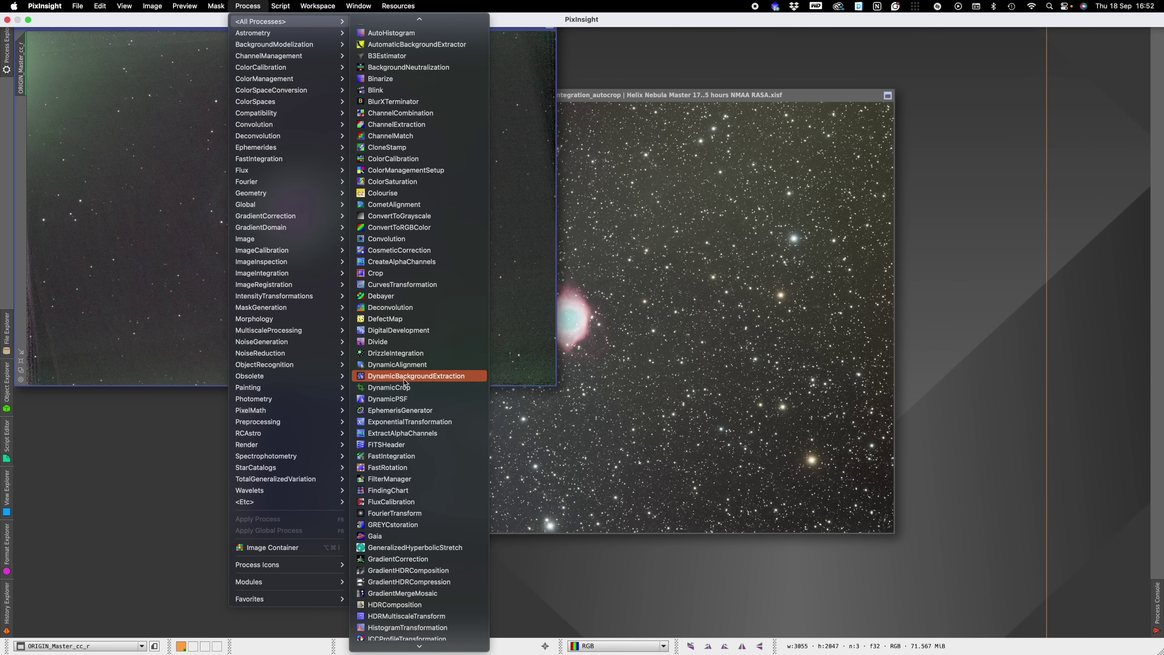
left_click(430, 368)
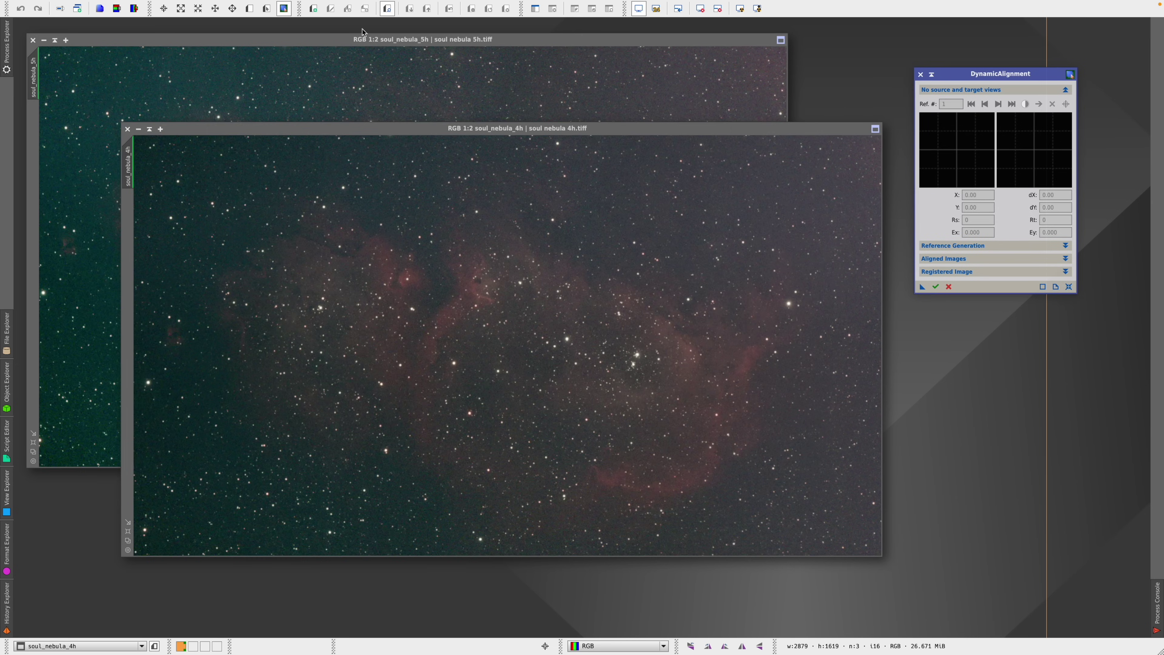
Position the DynamicAlignment panel and the image windows around each other
left_click_drag(822, 130, 905, 133)
left_click(579, 108)
left_click(389, 180)
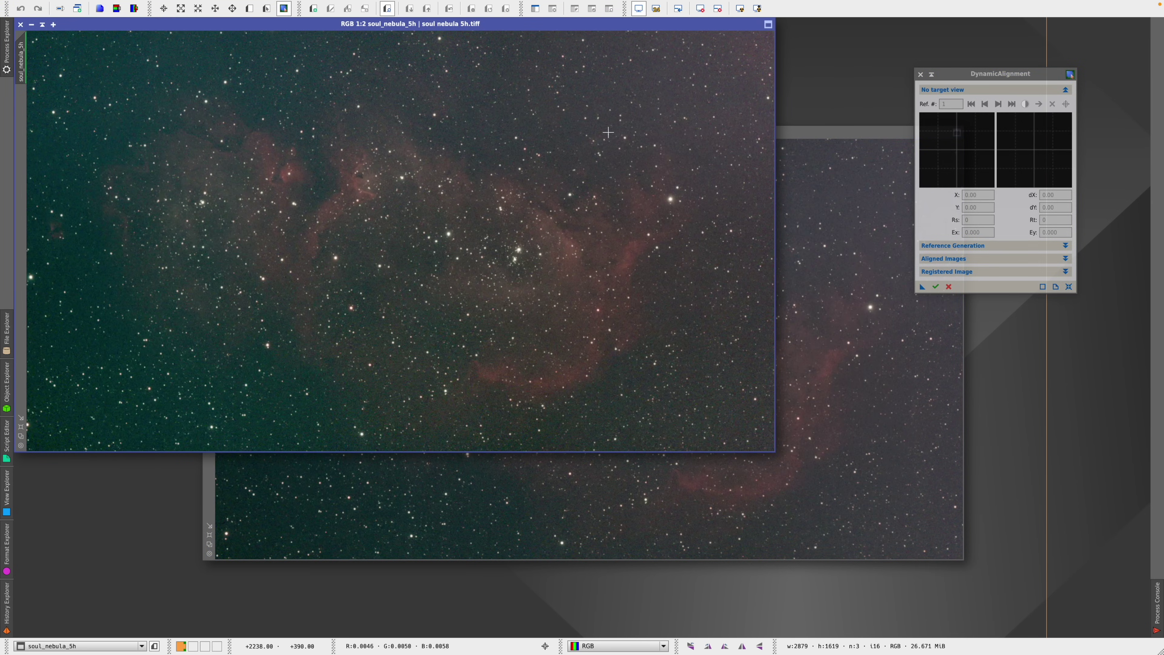
left_click(818, 220)
left_click_drag(974, 74, 1035, 37)
left_click_drag(871, 132, 952, 173)
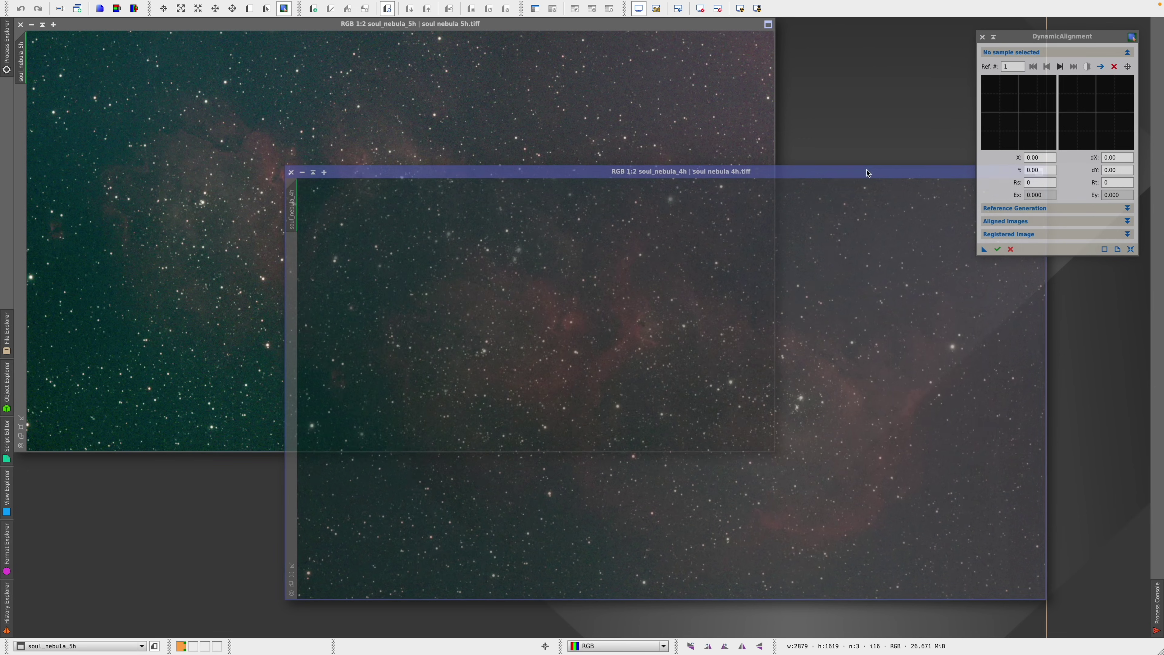
left_click(427, 20)
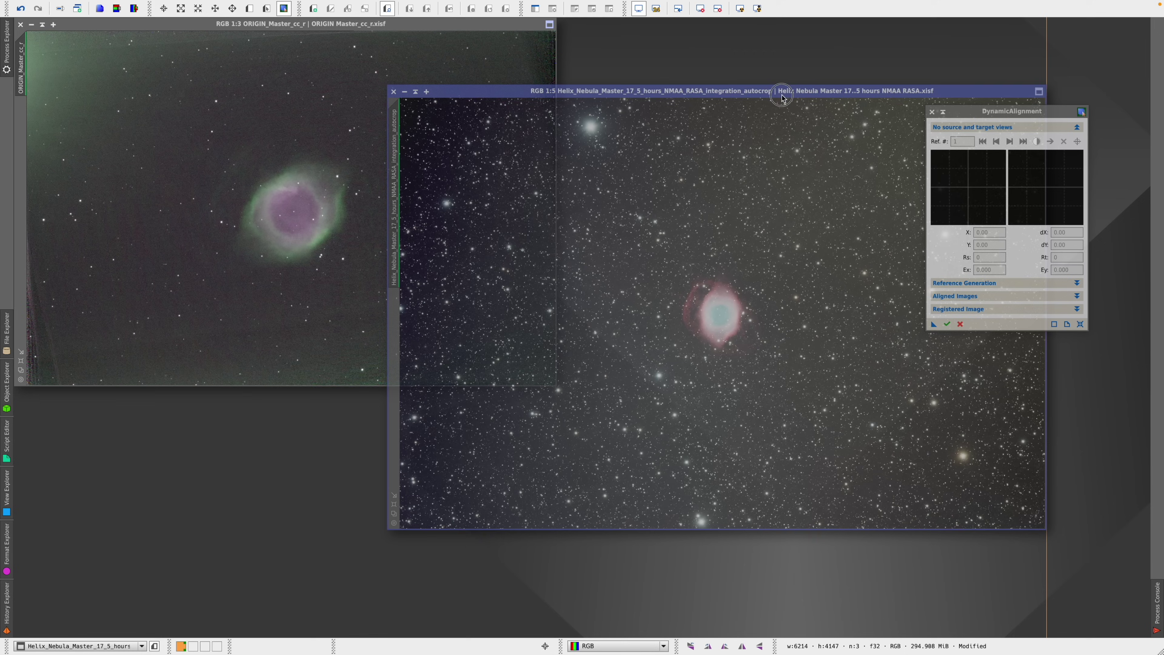
Rearrange the Helix, ORIGIN and DynamicAlignment windows so the ORIGIN nebula is uncovered
left_click_drag(850, 105, 731, 141)
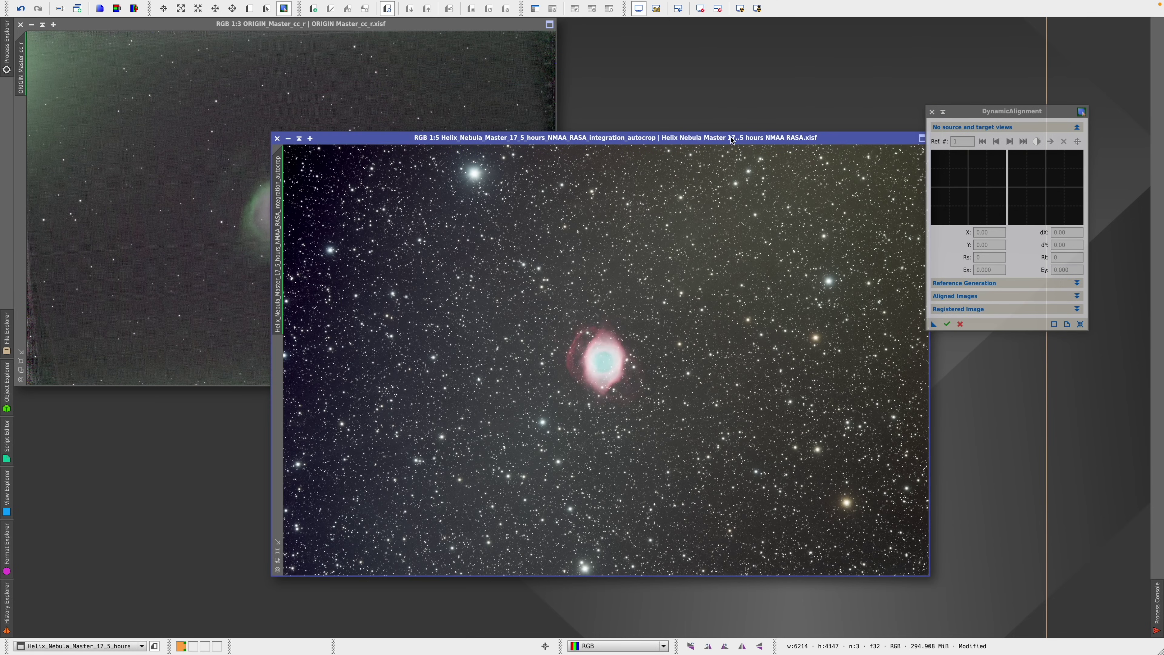
left_click_drag(719, 142, 816, 91)
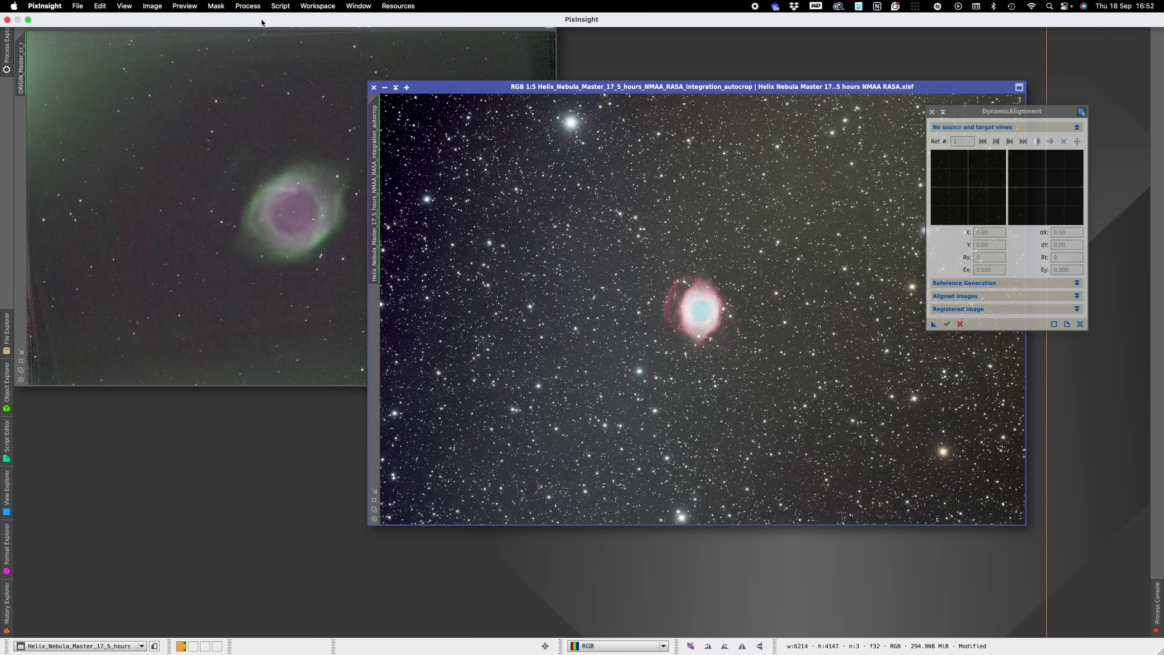
left_click(615, 87)
left_click_drag(614, 87, 498, 105)
left_click(327, 30)
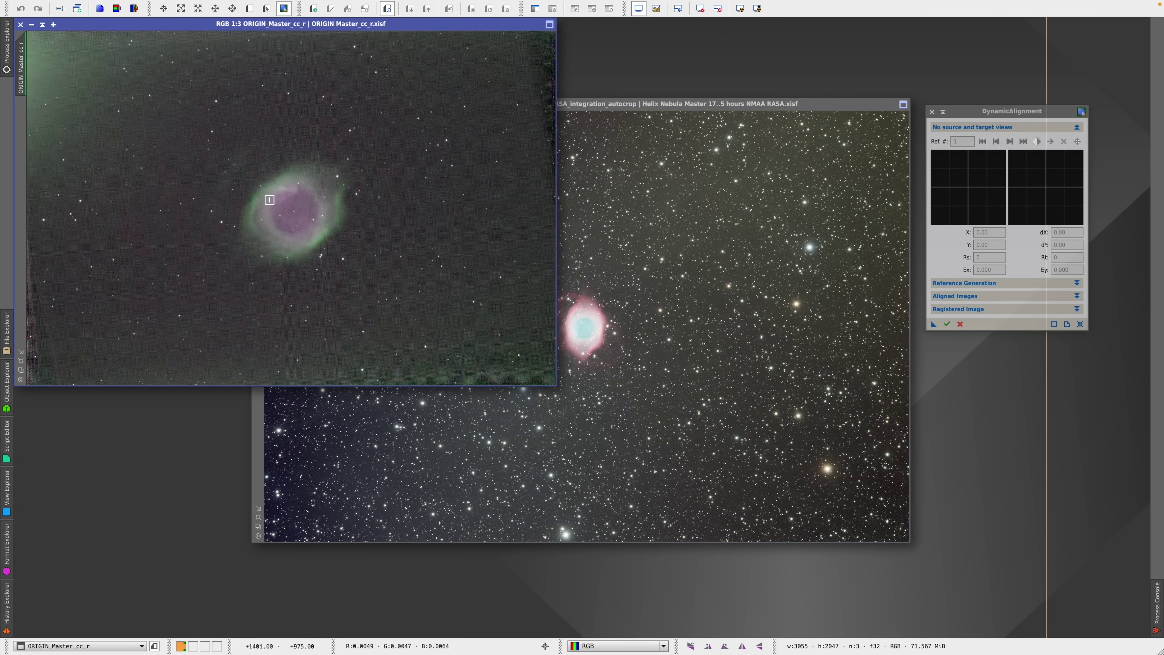
left_click_drag(594, 104, 777, 97)
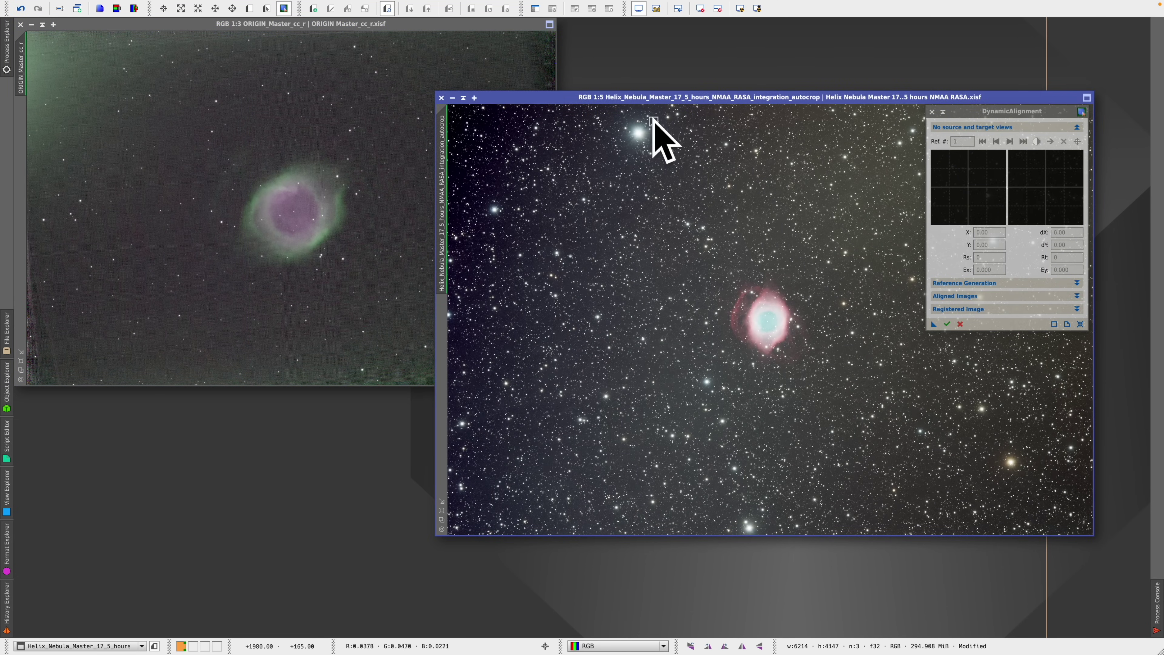
left_click_drag(658, 98, 610, 79)
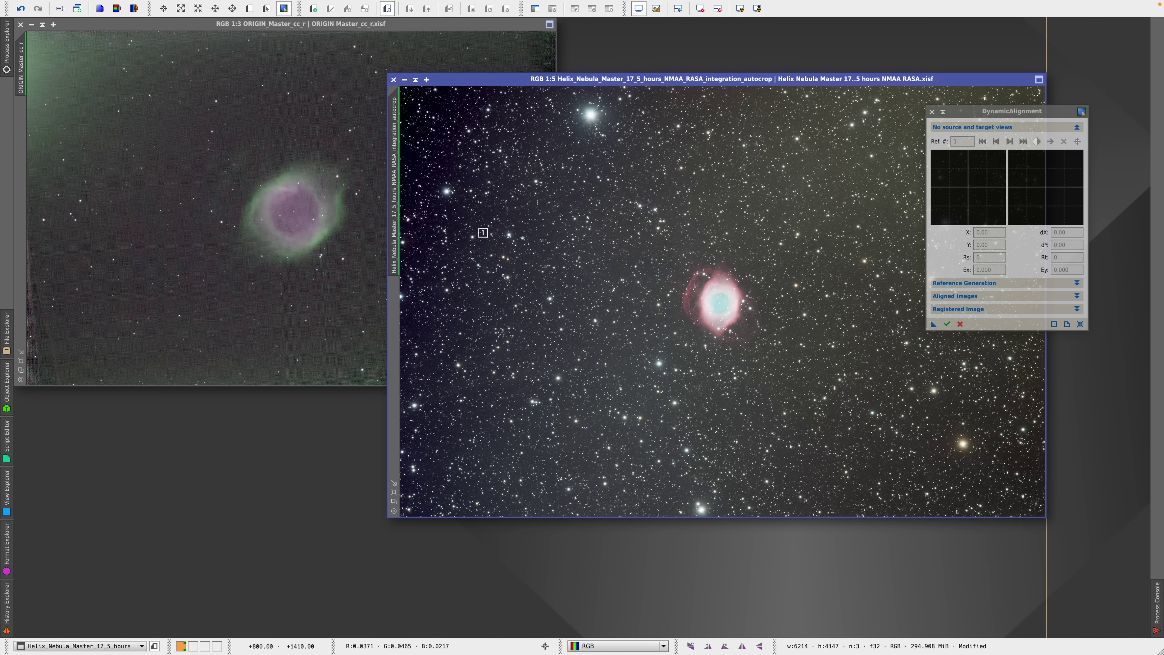
left_click_drag(847, 75, 782, 60)
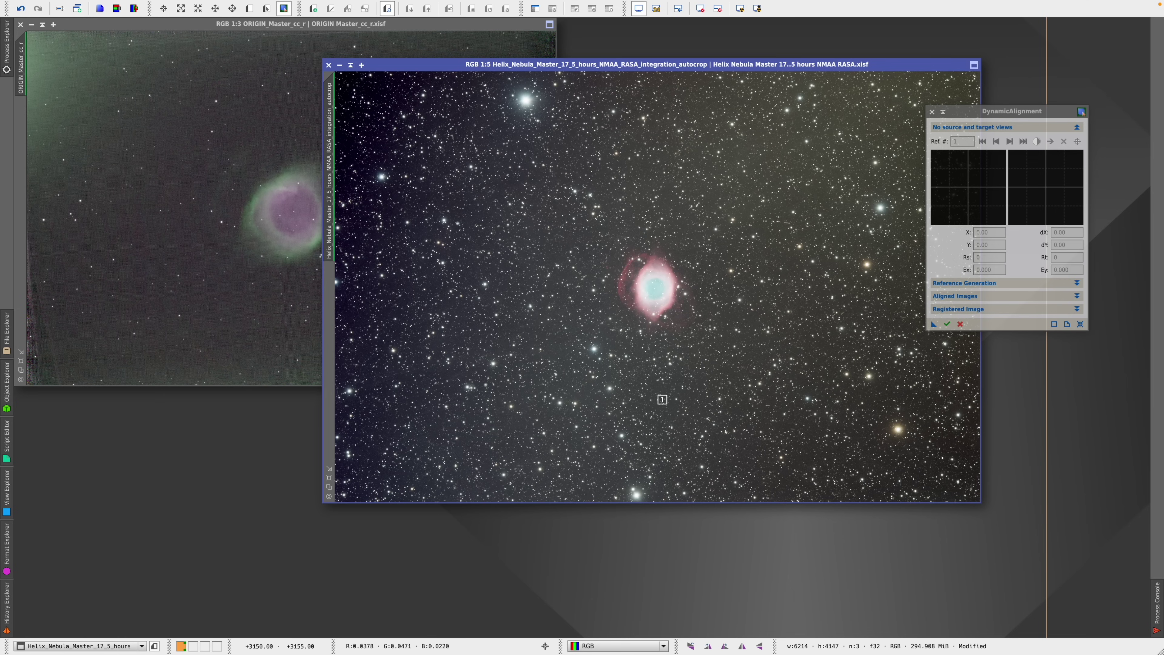
left_click_drag(1001, 113, 1065, 352)
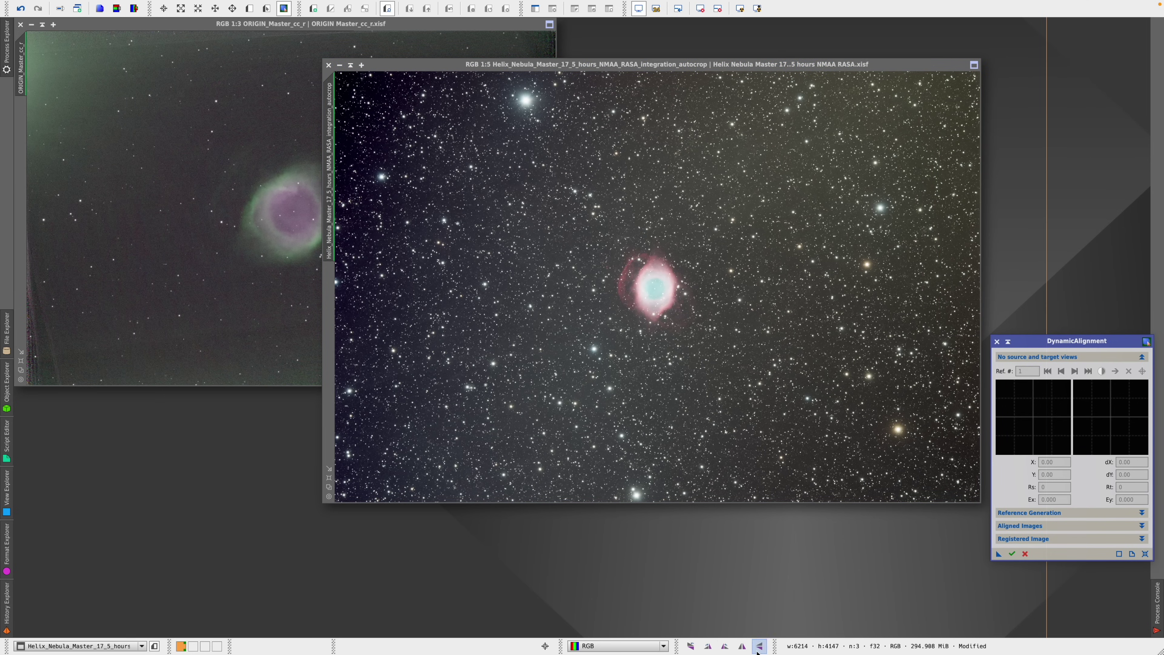
Mirror the Helix image horizontally, make it the source, and attempt a rotation, raising an error
left_click(742, 646)
left_click_drag(595, 64, 666, 44)
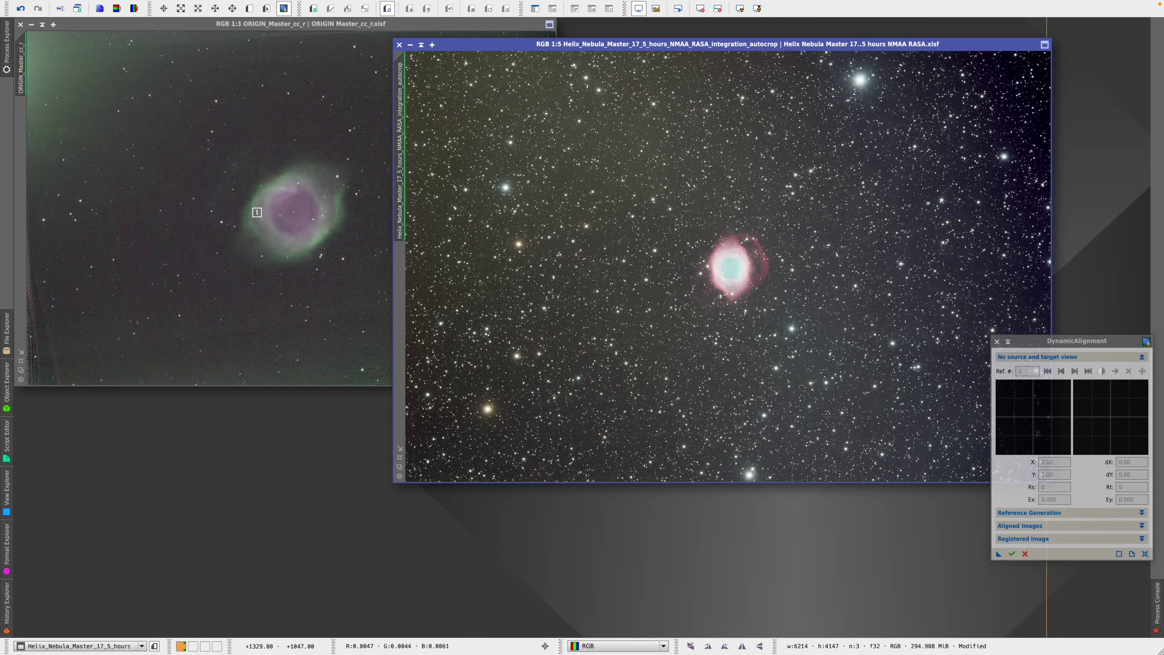
mouse_move(235, 29)
left_mouse_down()
mouse_move(226, 50)
mouse_move(236, 33)
left_mouse_up()
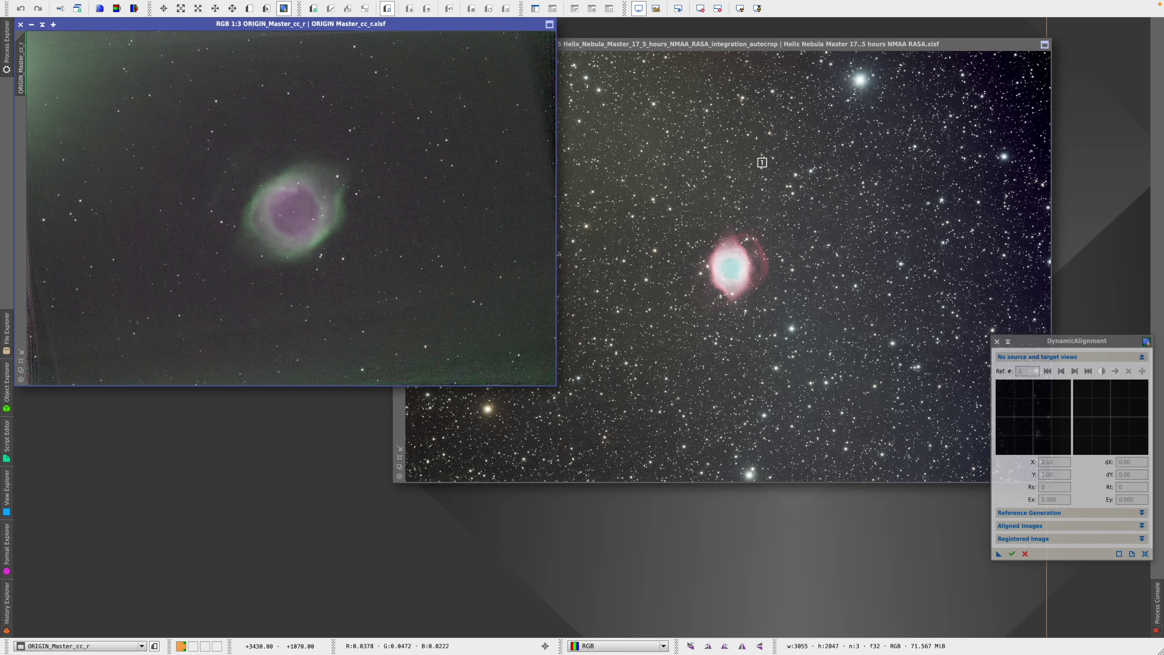
left_click(756, 342)
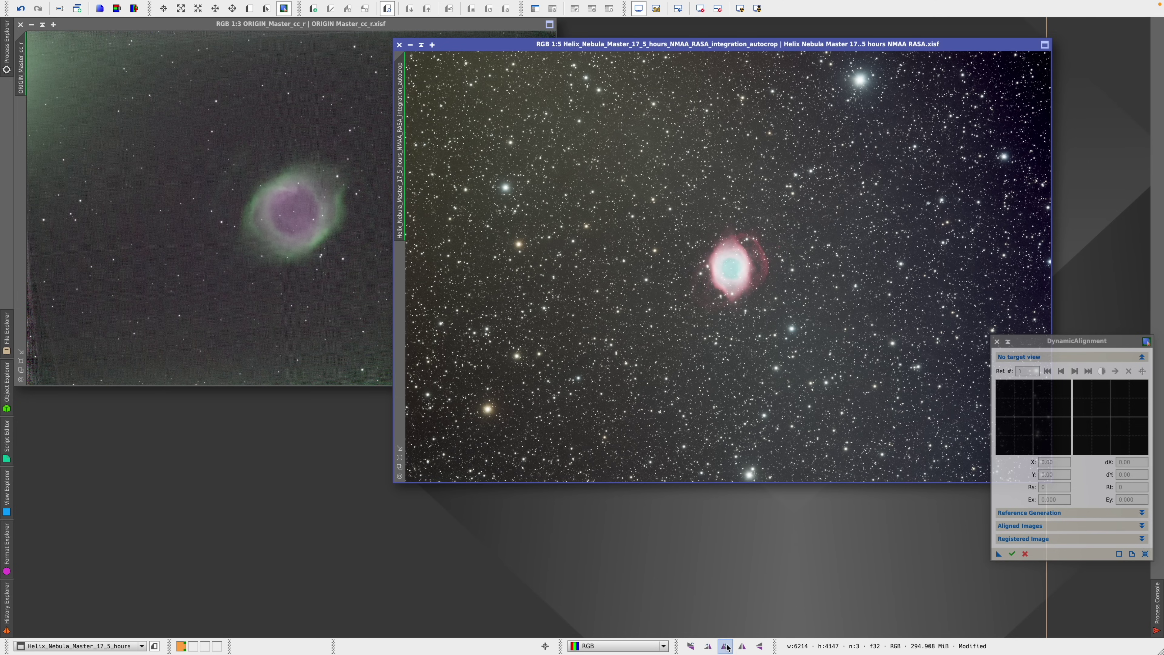
left_click(708, 646)
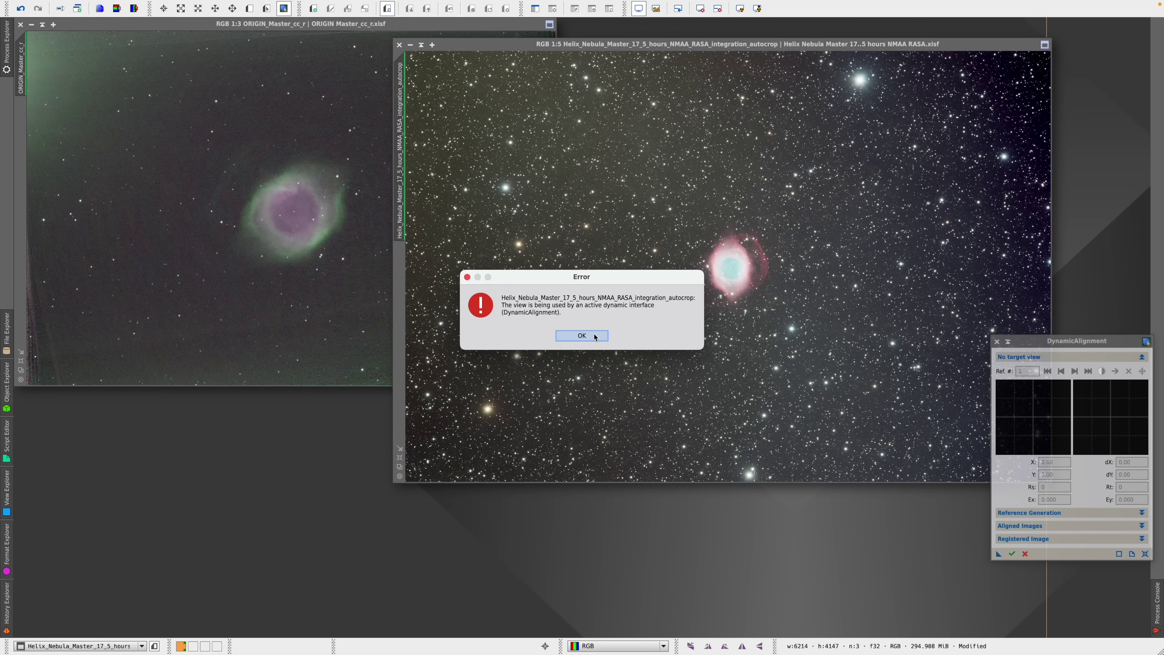
Dismiss the error, close DynamicAlignment, and rotate the Helix image 90 degrees
left_click(582, 335)
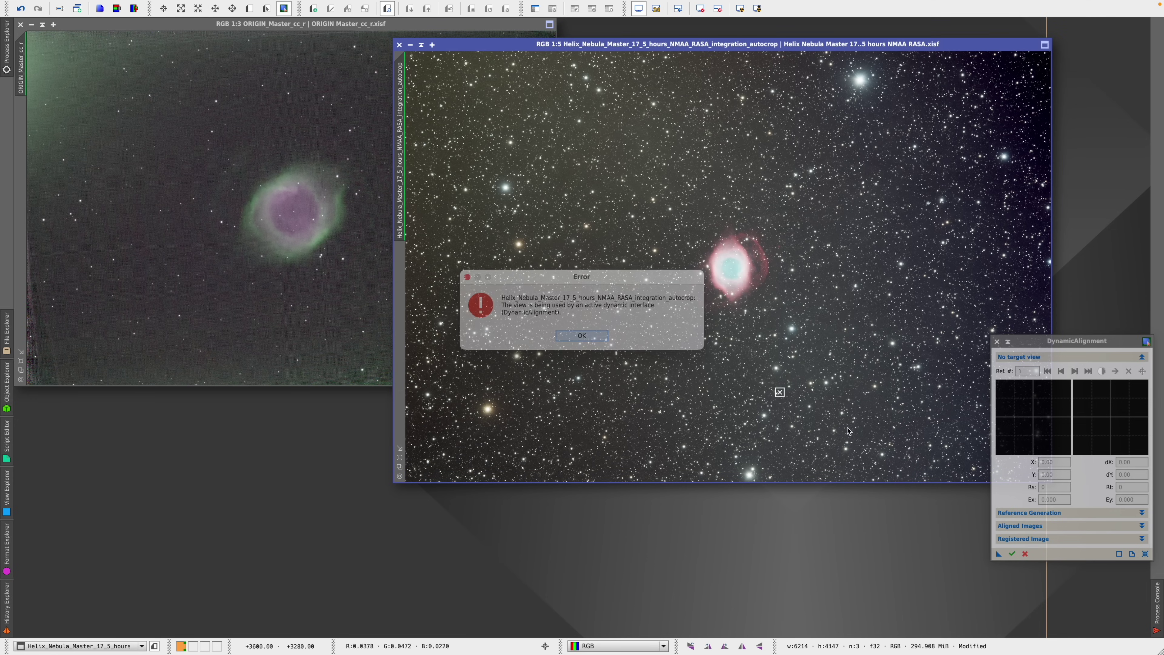
left_click(1023, 557)
left_click(709, 645)
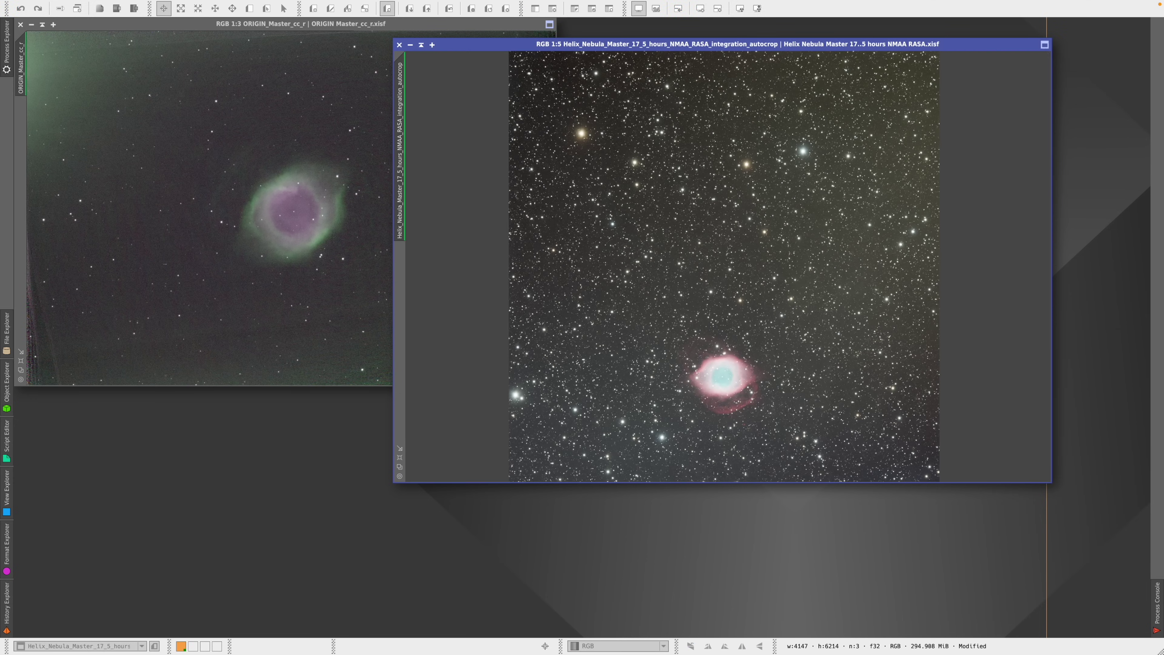
scroll(828, 275, "down", 5)
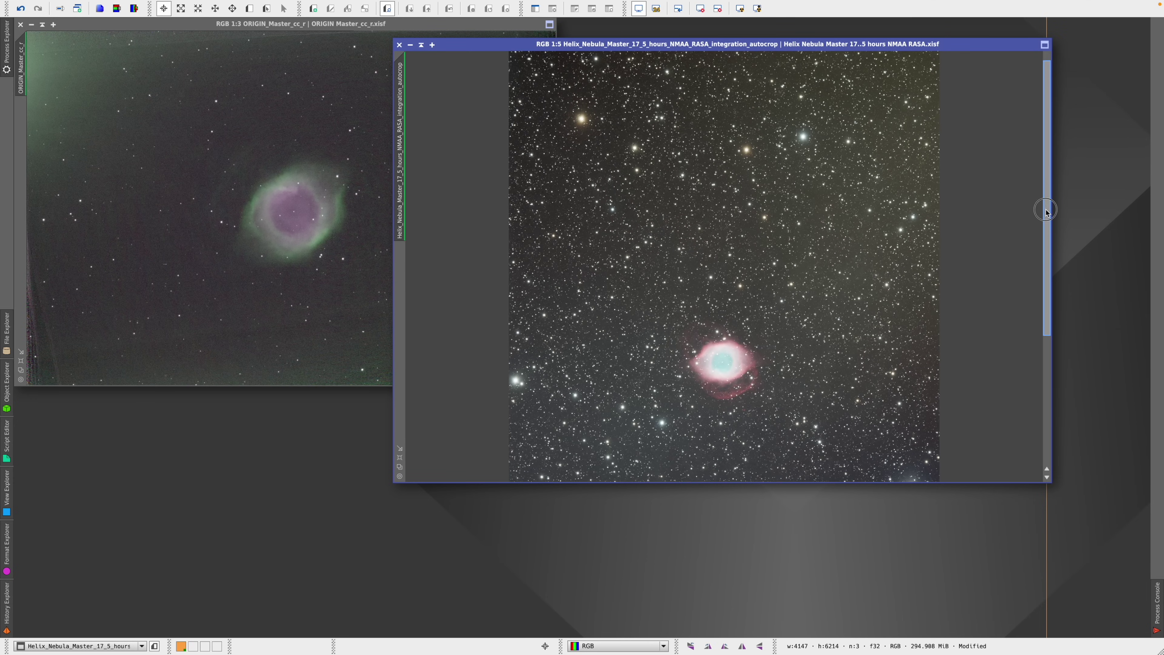
scroll(722, 260, "up", 3)
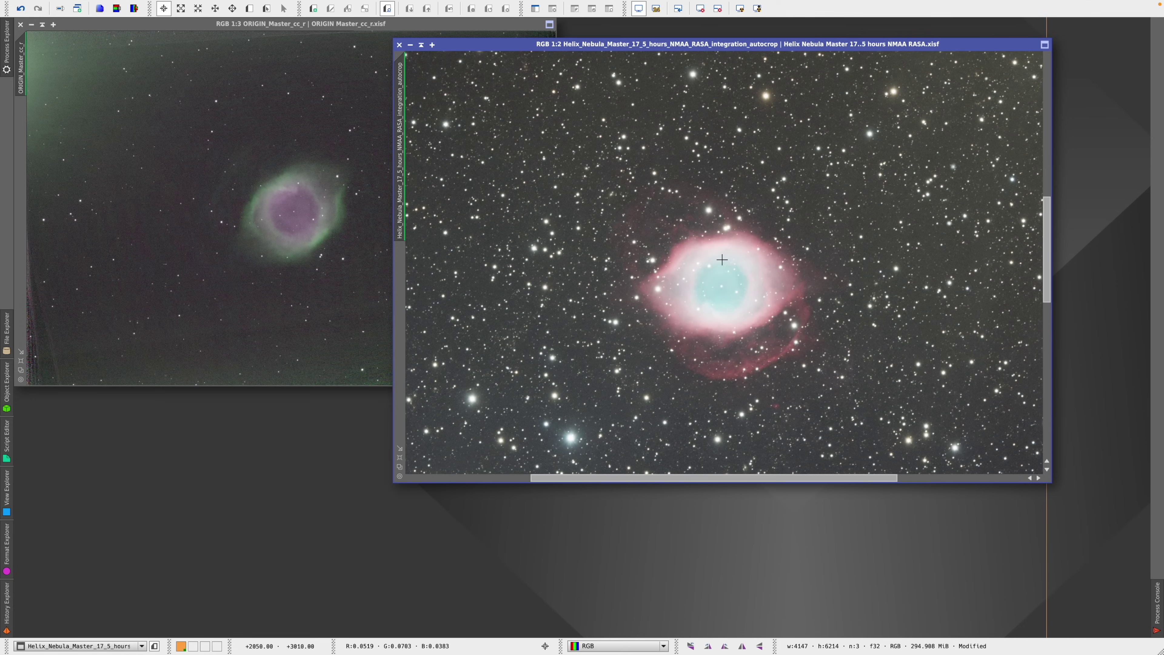
Compare the ORIGIN and Helix windows, leaving ORIGIN_Master_cc_r in front
left_click(288, 167)
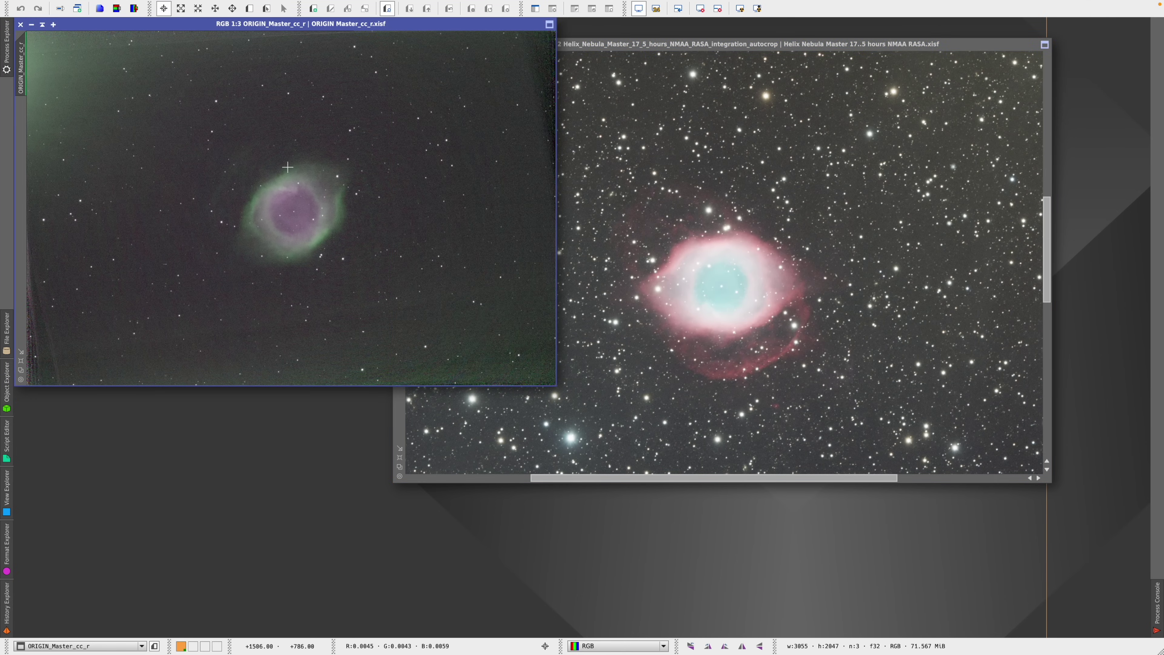
scroll(288, 167, "up", 1)
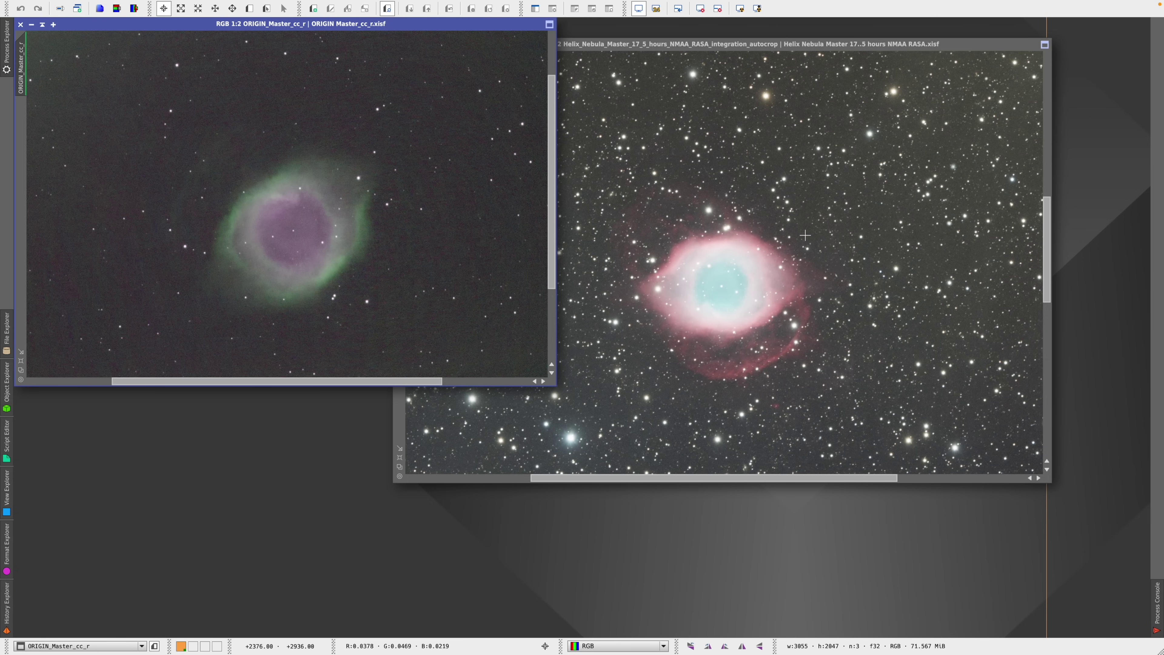
left_click(738, 231)
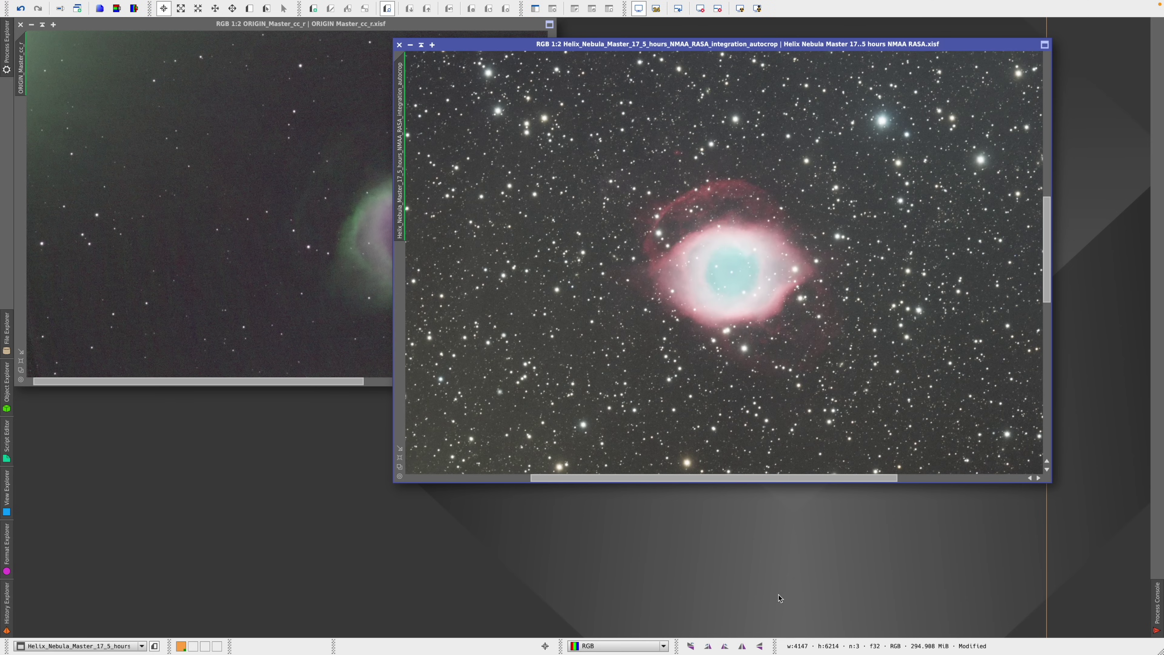
left_click(374, 235)
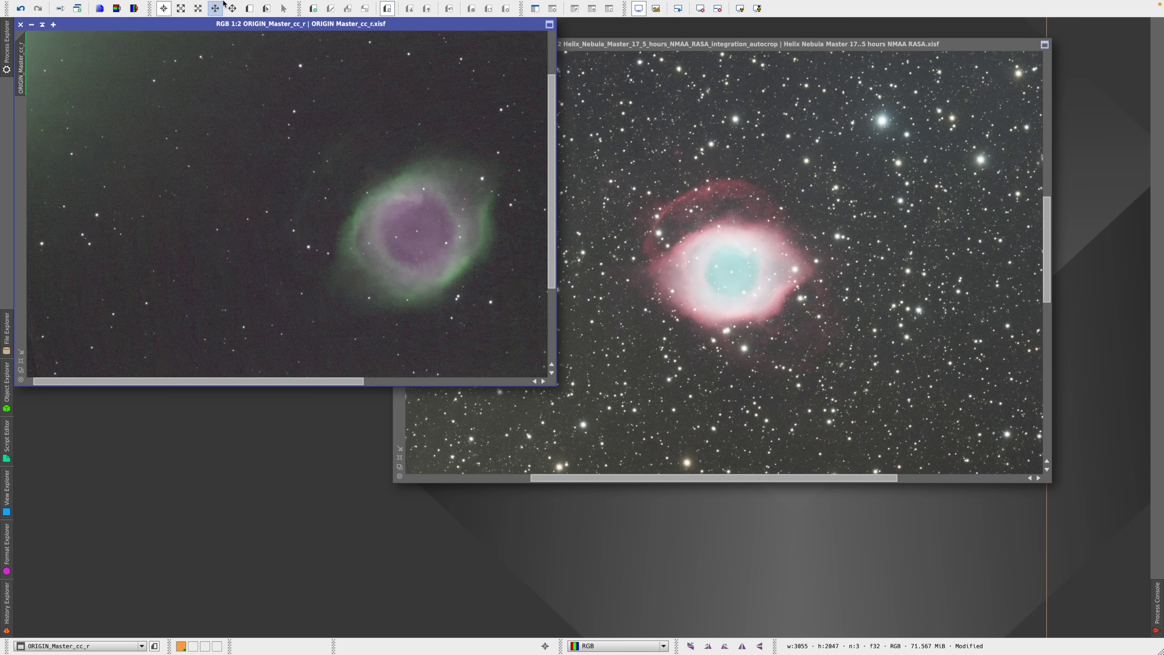
left_click(246, 7)
Relaunch DynamicAlignment and move its panel and the Helix window out of the way
mouse_move(287, 21)
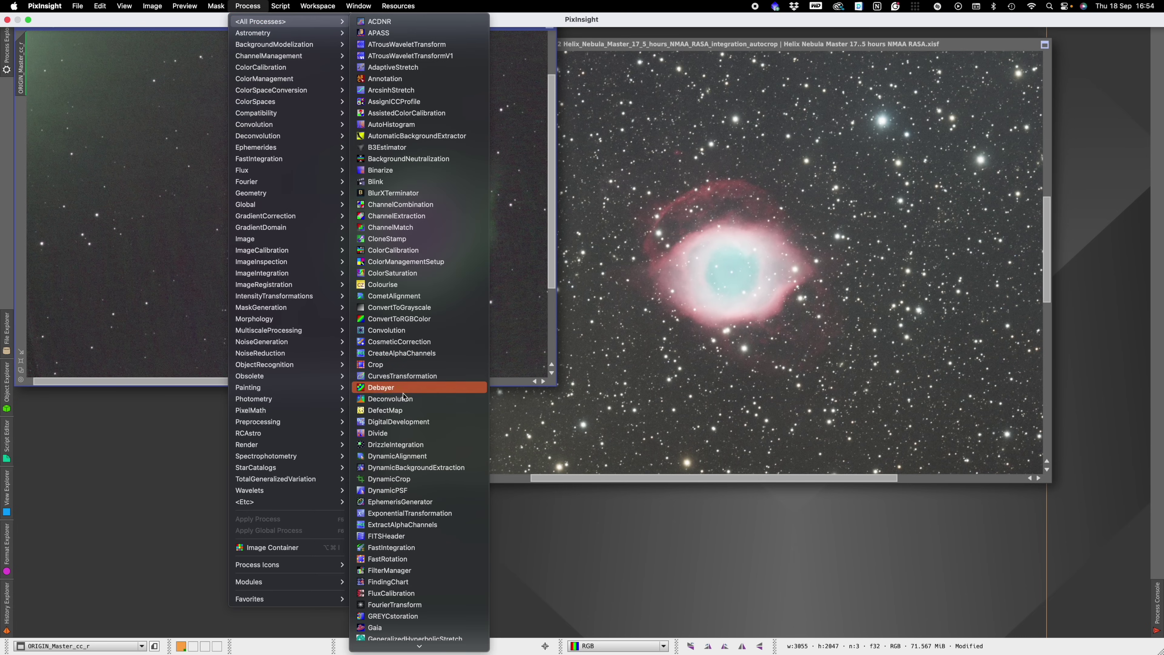
left_click(397, 456)
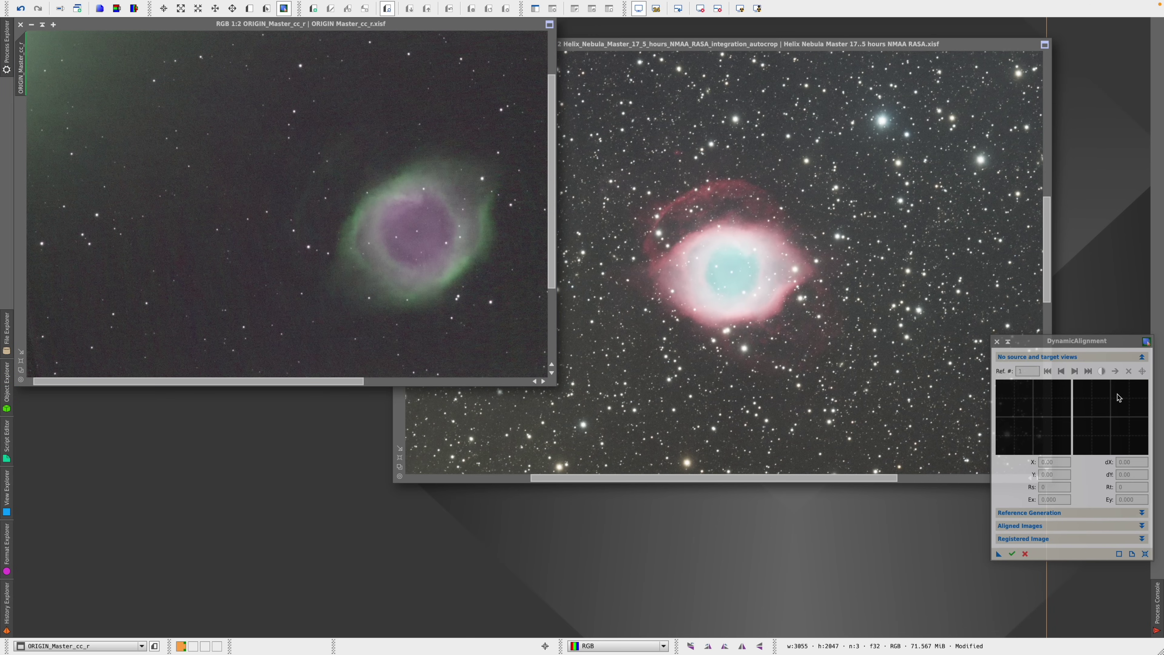
left_click_drag(1050, 342, 1046, 27)
left_click_drag(953, 46, 926, 194)
Show ORIGIN whole at 1:3, then assign it as reference and the Helix image as target
left_click_drag(345, 24, 317, 31)
left_click_drag(174, 389, 241, 389)
scroll(275, 229, "down", 1)
left_click(1023, 74)
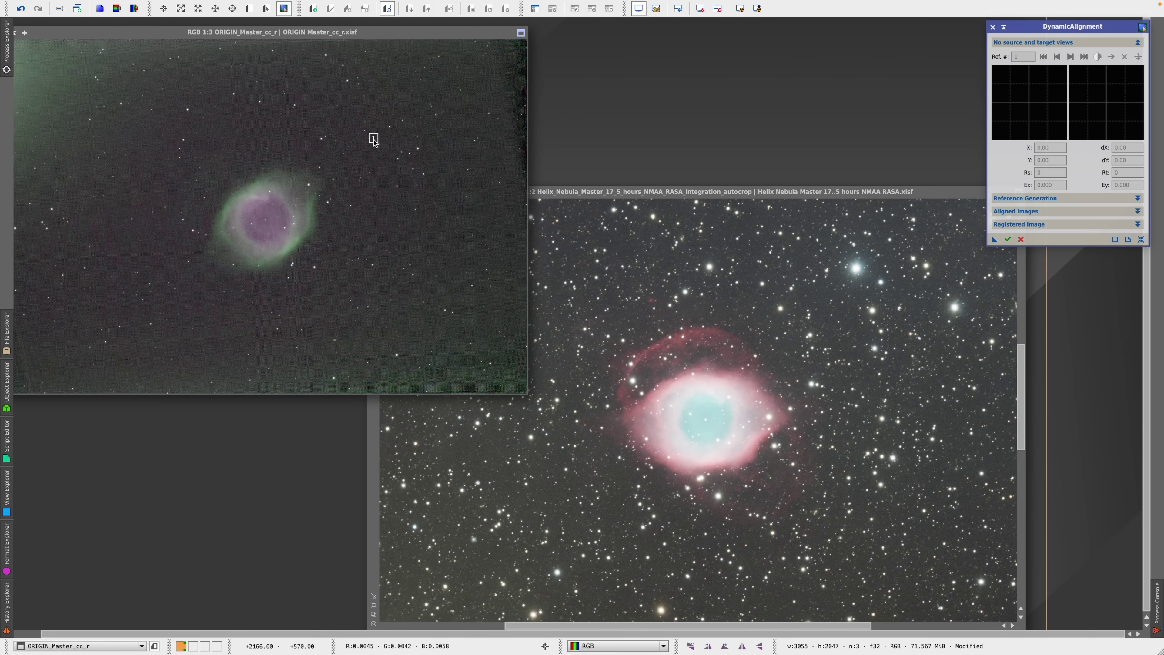
left_click(385, 138)
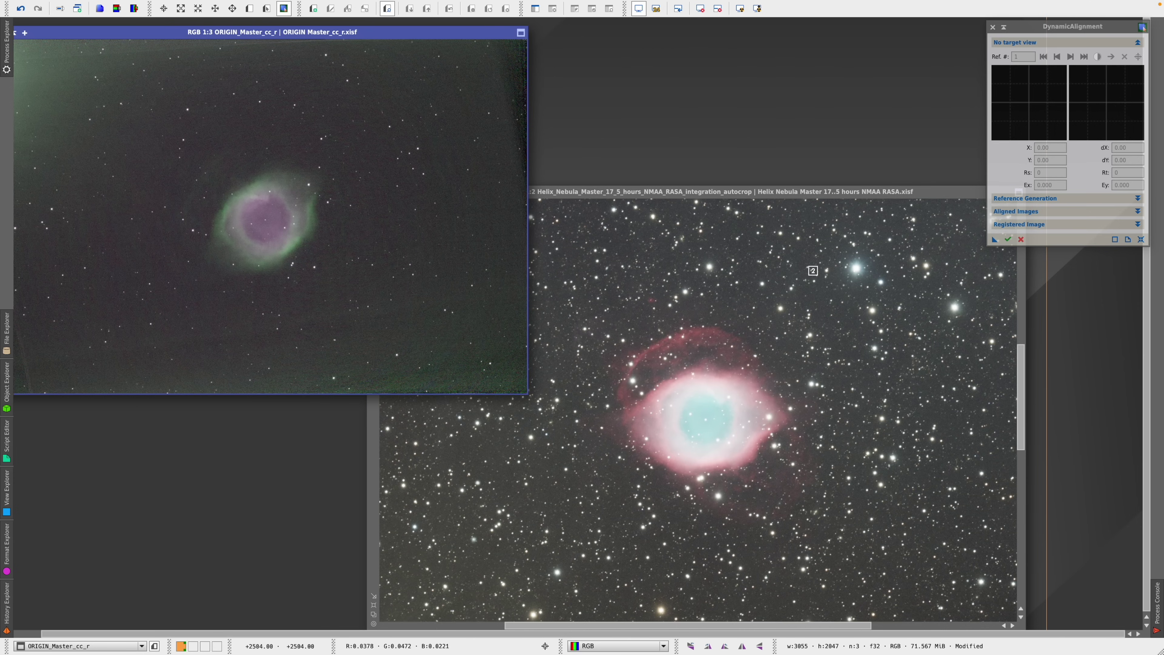
left_click(812, 270)
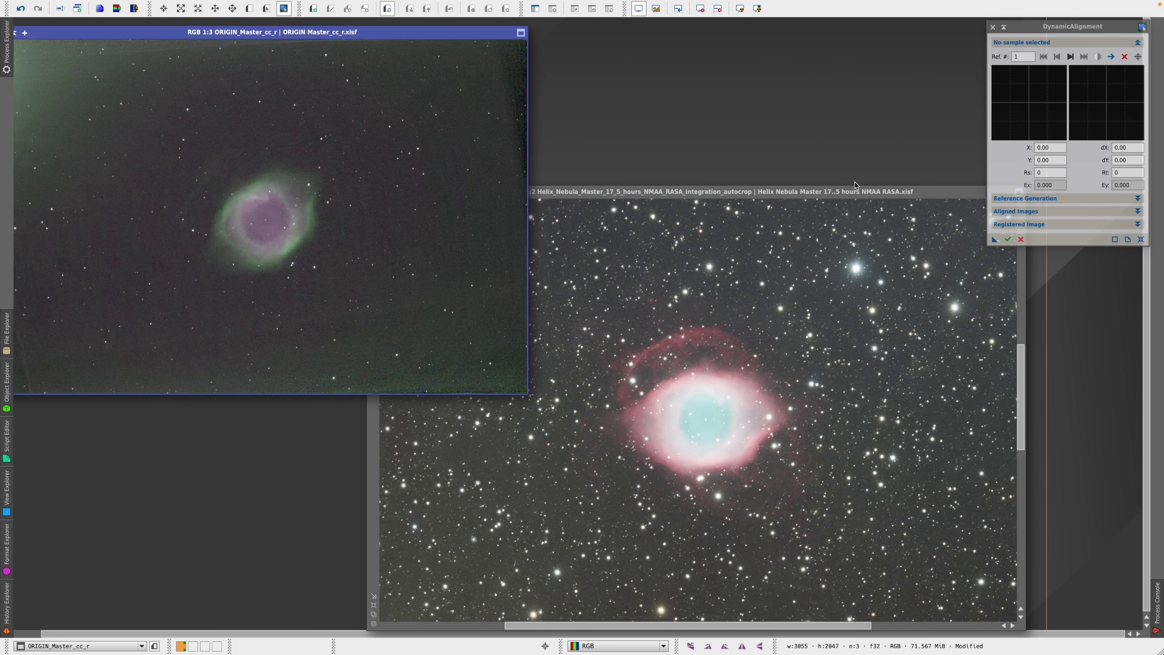
Zoom ORIGIN to 1:2 and place sample 1 at X 1544, Y 1044 on the nebula centre
left_click_drag(1068, 27, 1058, 26)
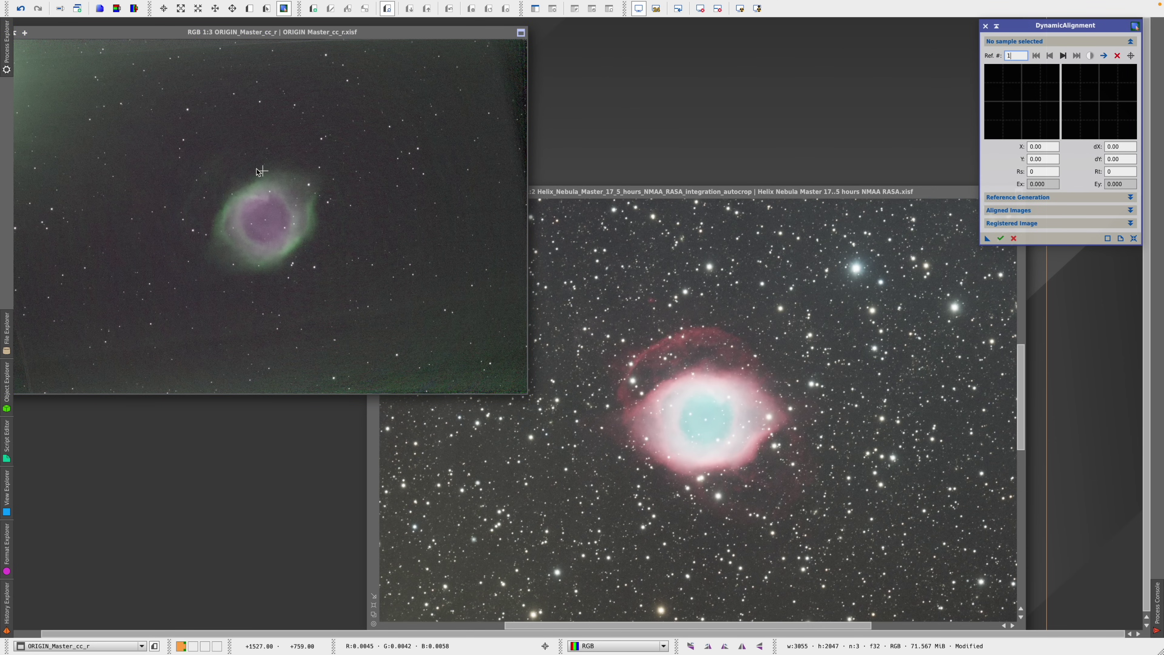
scroll(265, 221, "up", 1)
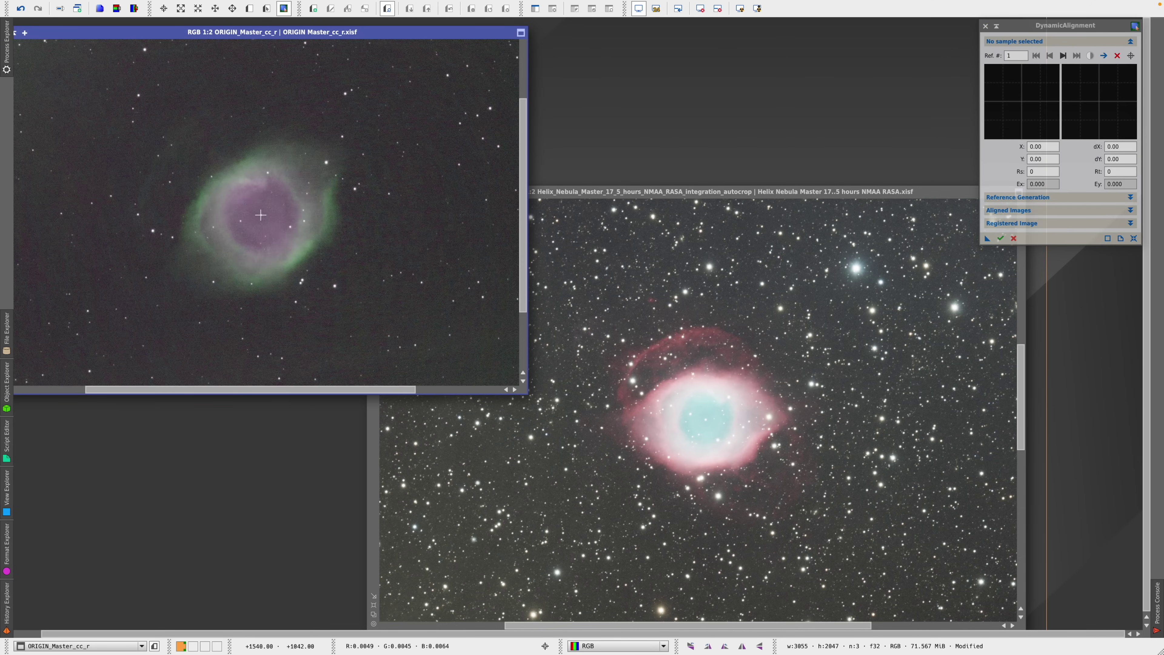
left_click(261, 214)
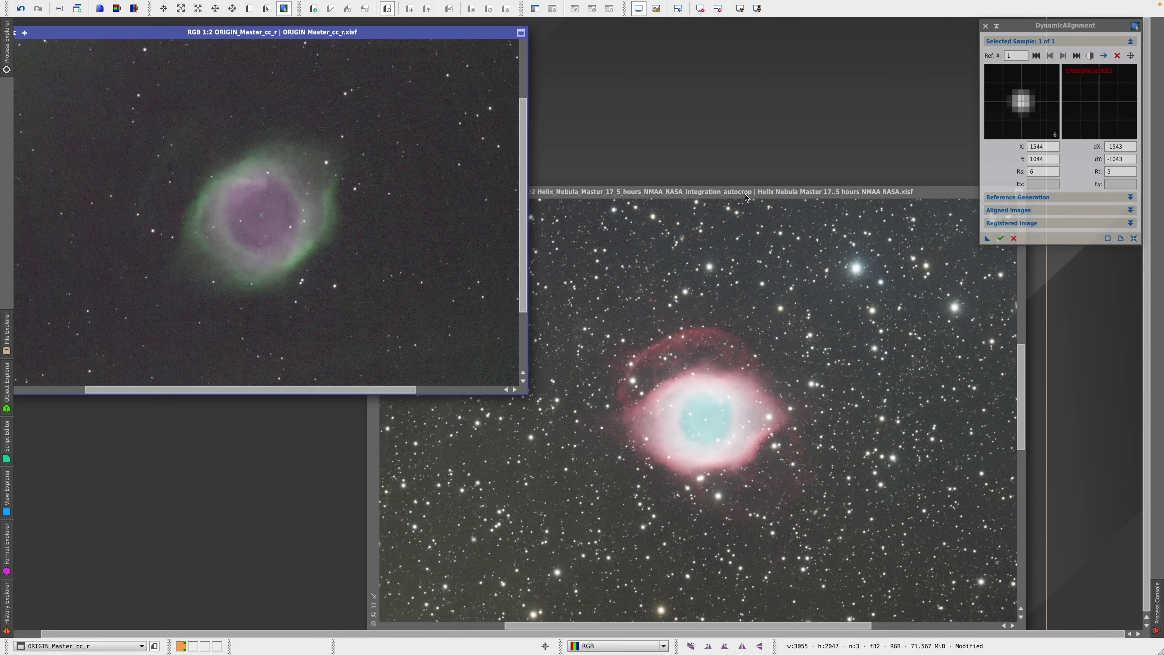
left_click_drag(746, 197, 731, 160)
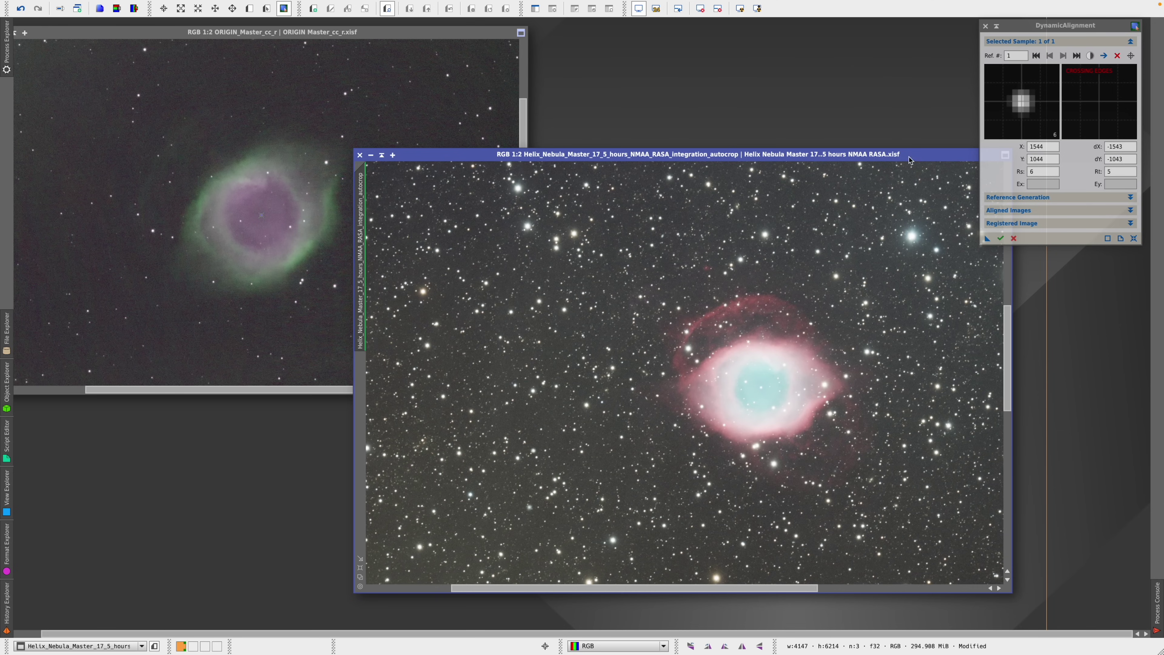
Drag the Helix target marker onto the nebula centre to match sample 1
scroll(706, 313, "down", 2)
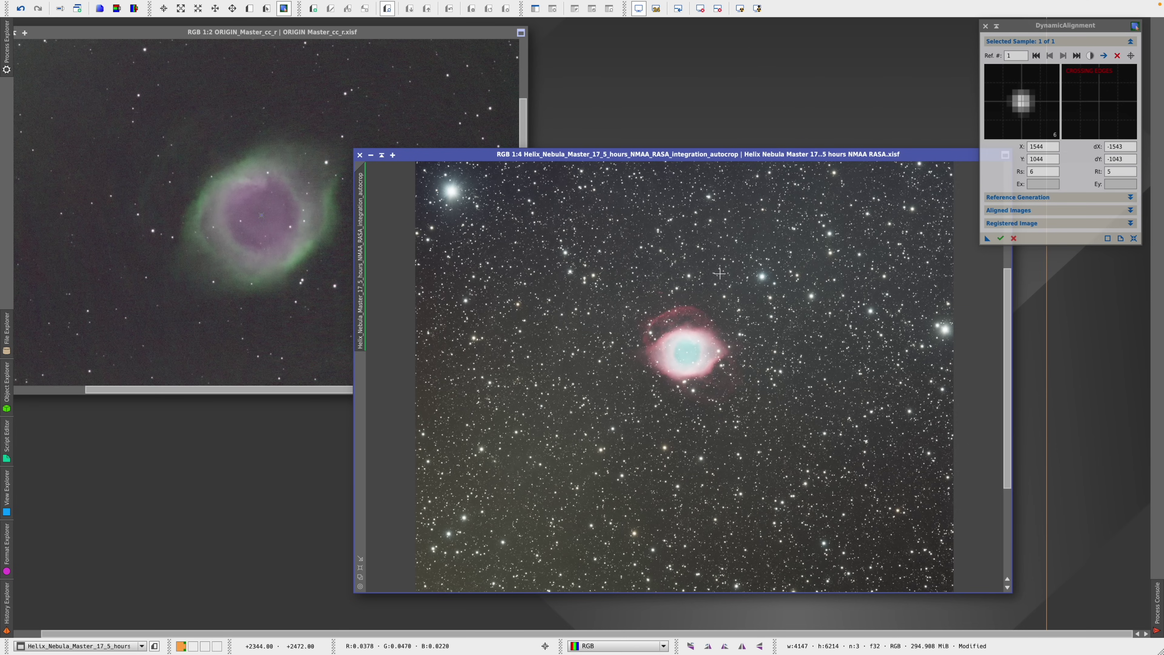
scroll(718, 280, "down", 3)
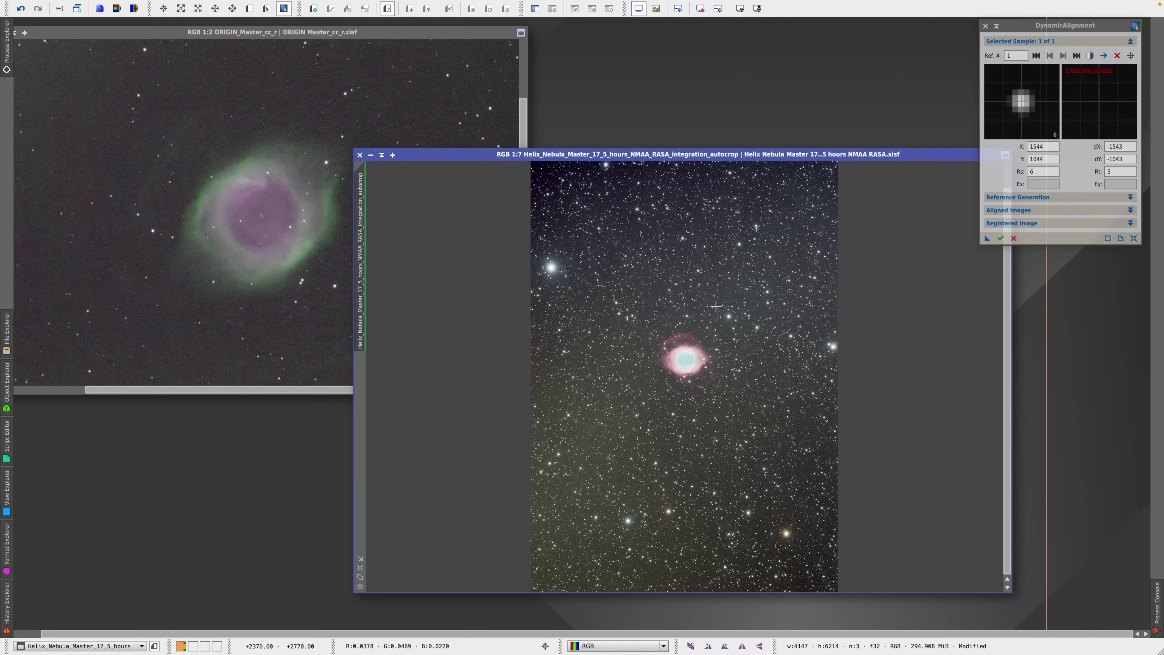
scroll(715, 306, "down", 1)
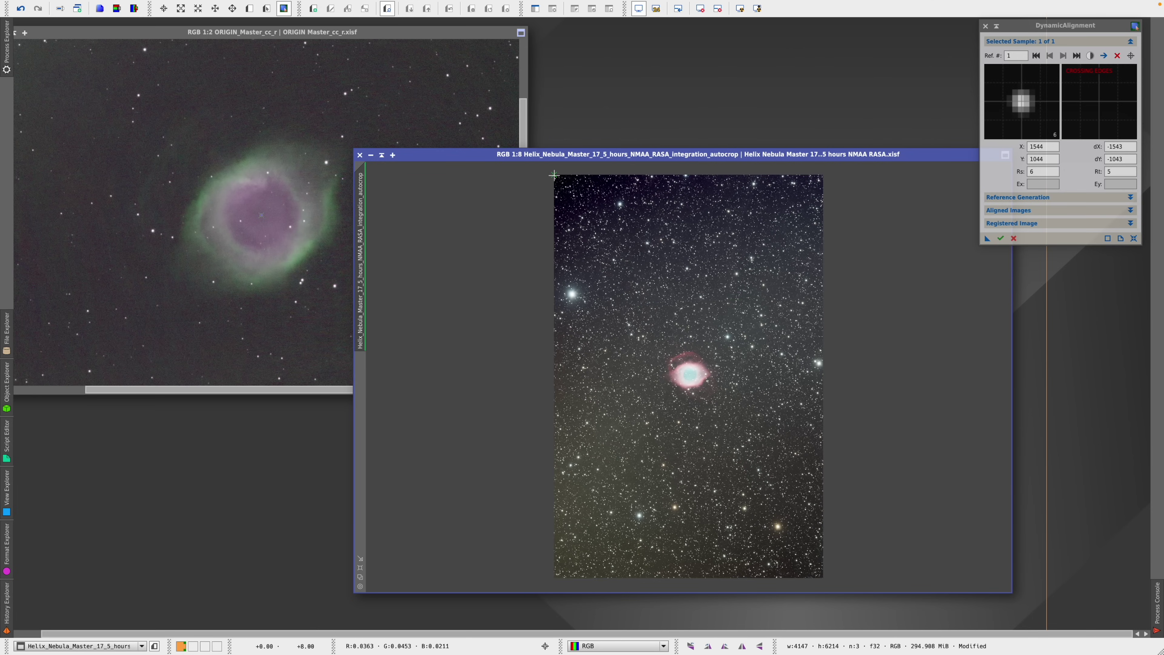
mouse_move(556, 178)
left_mouse_down()
mouse_move(646, 299)
mouse_move(631, 304)
mouse_move(687, 309)
mouse_move(693, 350)
mouse_move(709, 320)
mouse_move(685, 374)
left_mouse_up()
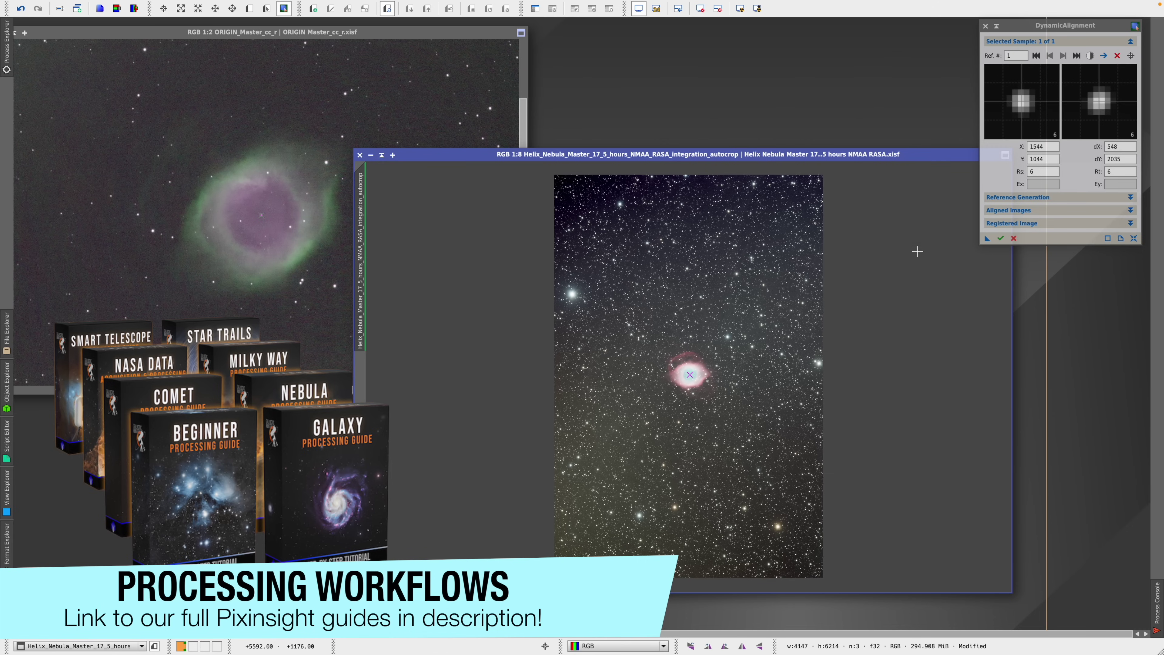
scroll(685, 374, "up", 2)
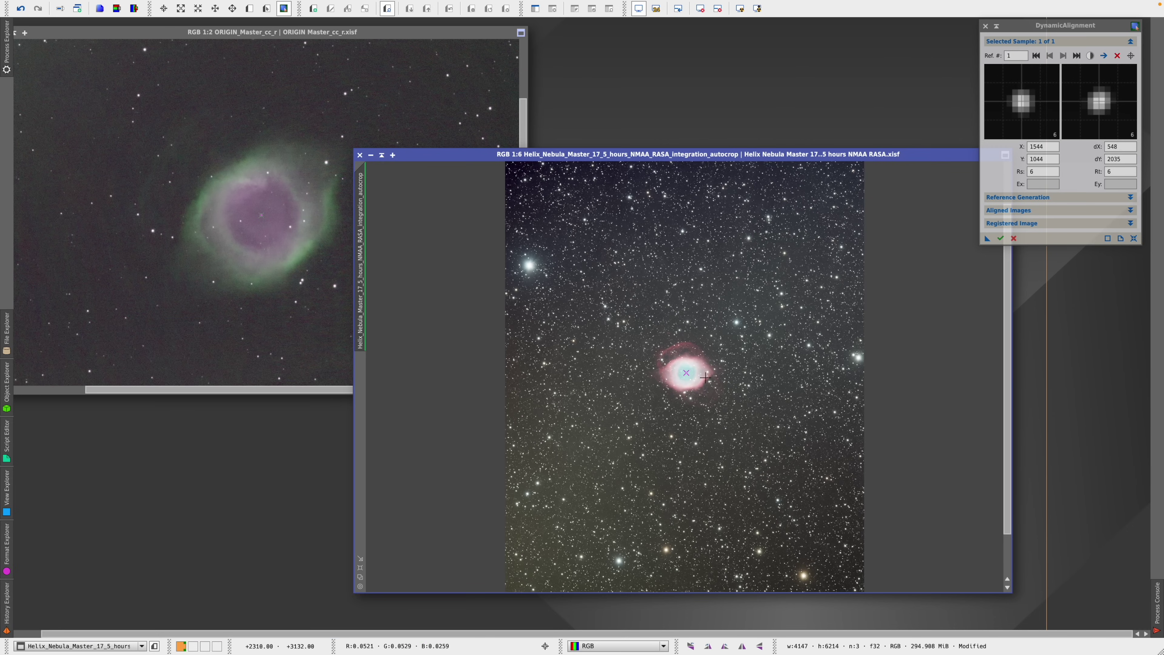
scroll(683, 383, "up", 2)
scroll(691, 357, "up", 4)
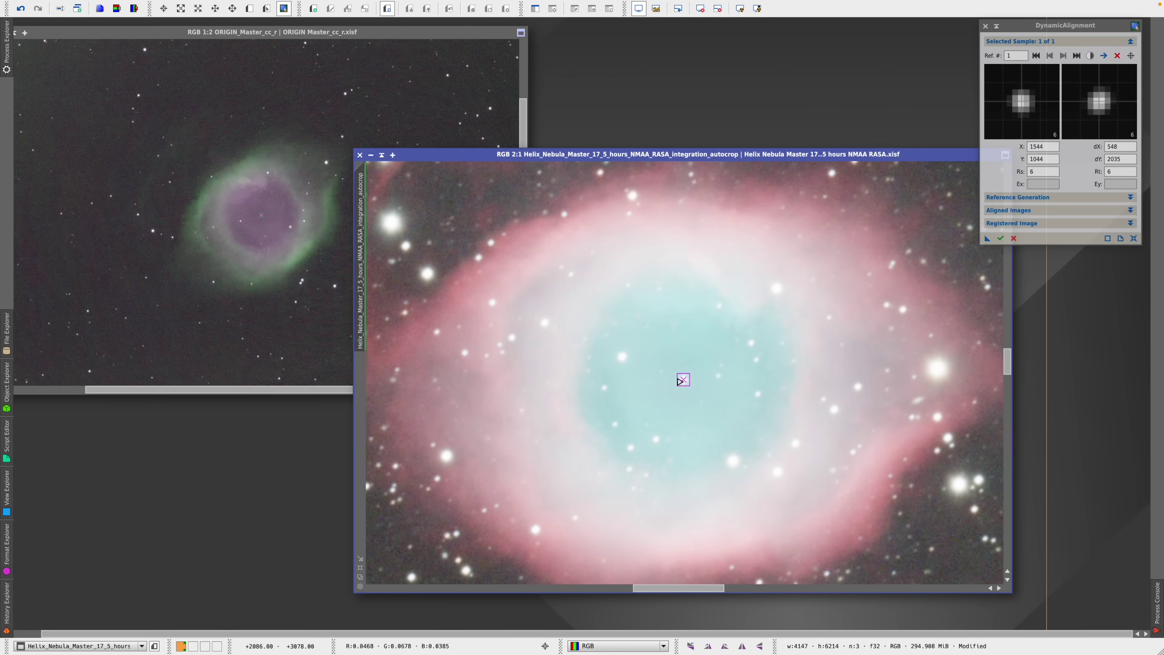
left_click_drag(683, 379, 696, 370)
key("Escape")
scroll(717, 369, "down", 4)
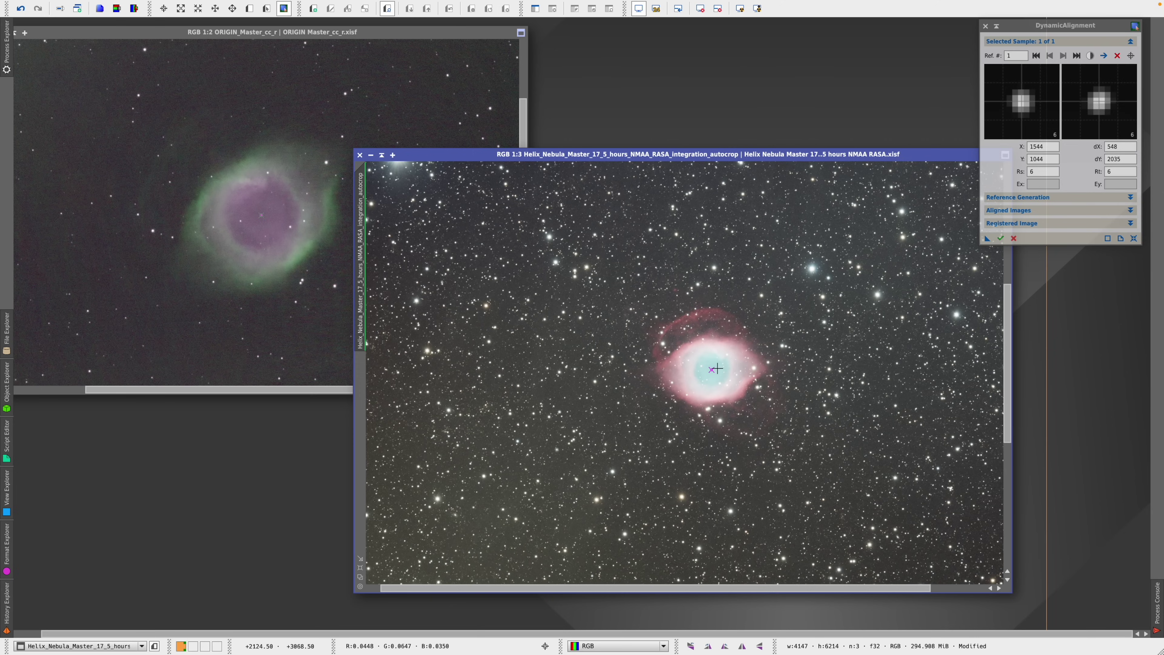
Add sample 2 at X 1827, Y 1317 on an ORIGIN star and match it on Helix
left_click(288, 37)
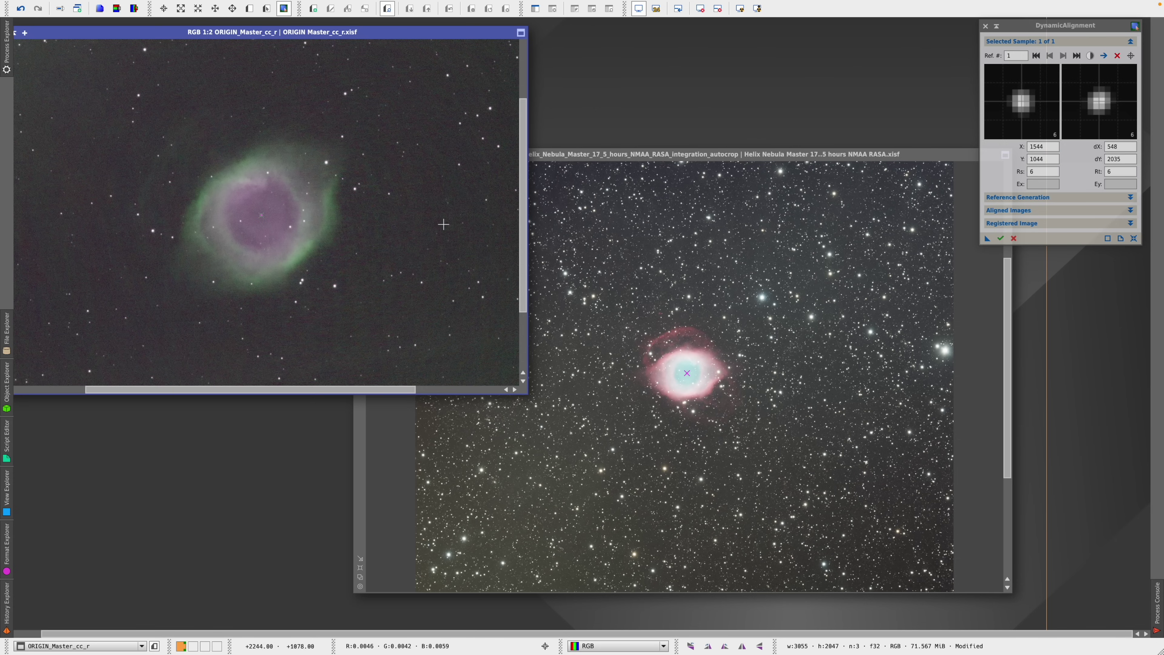
left_click(335, 286)
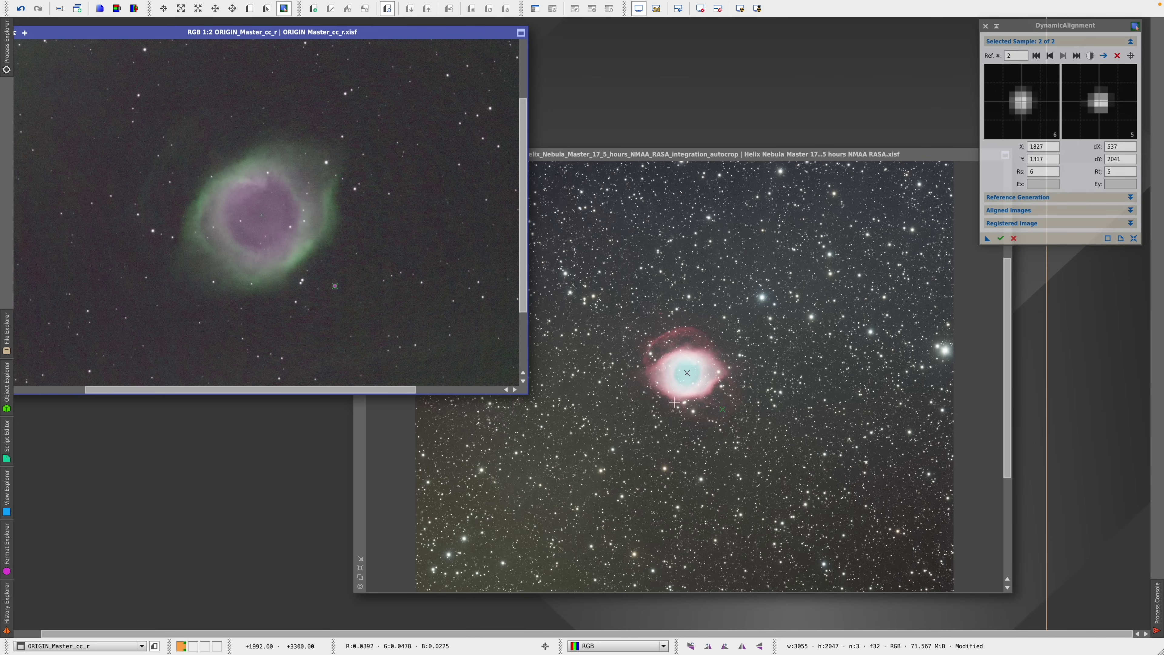
left_click(679, 380)
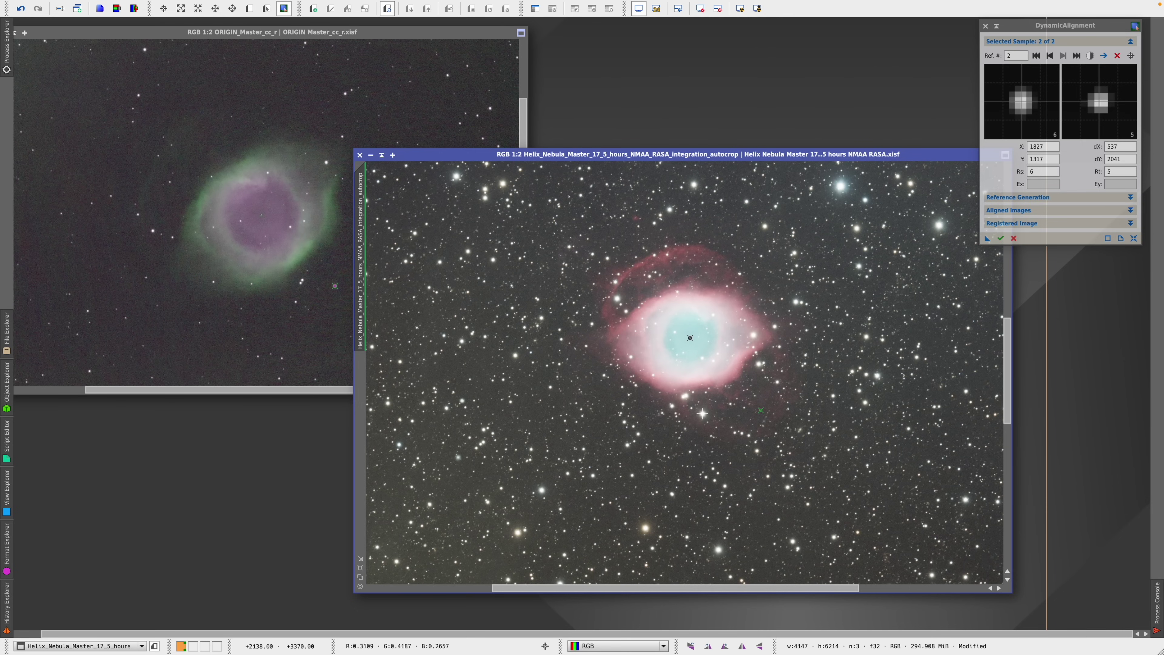
left_click(766, 411)
left_click_drag(766, 411, 703, 414)
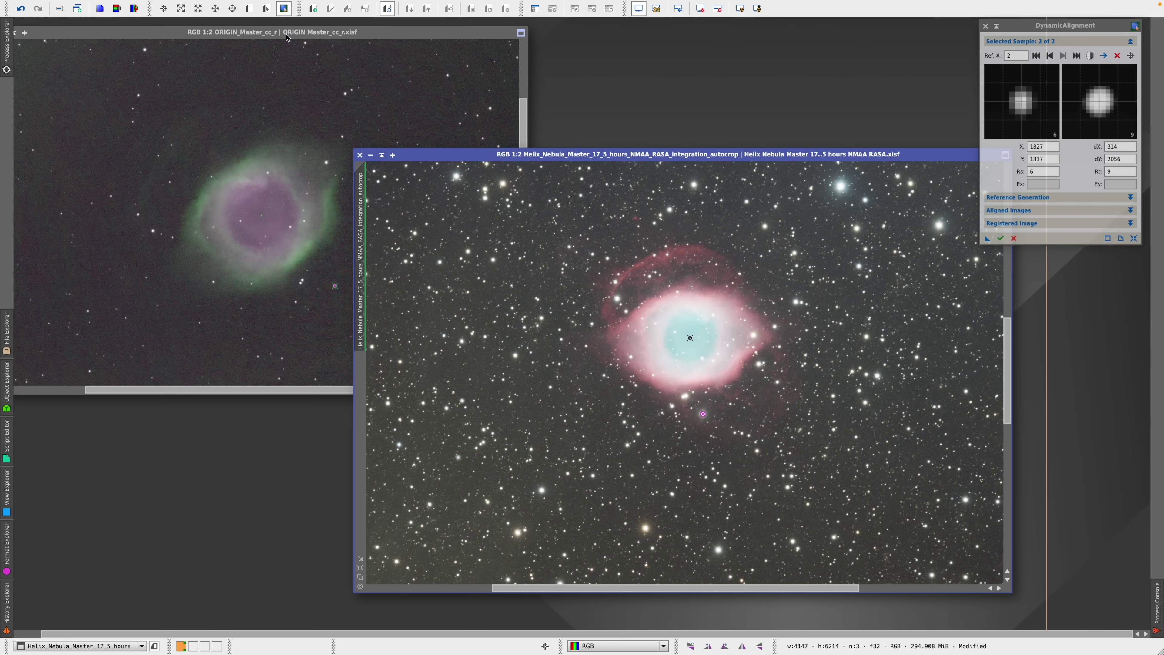
Add a third star sample on ORIGIN and match it on the Helix image
left_click(288, 168)
scroll(249, 190, "down", 1)
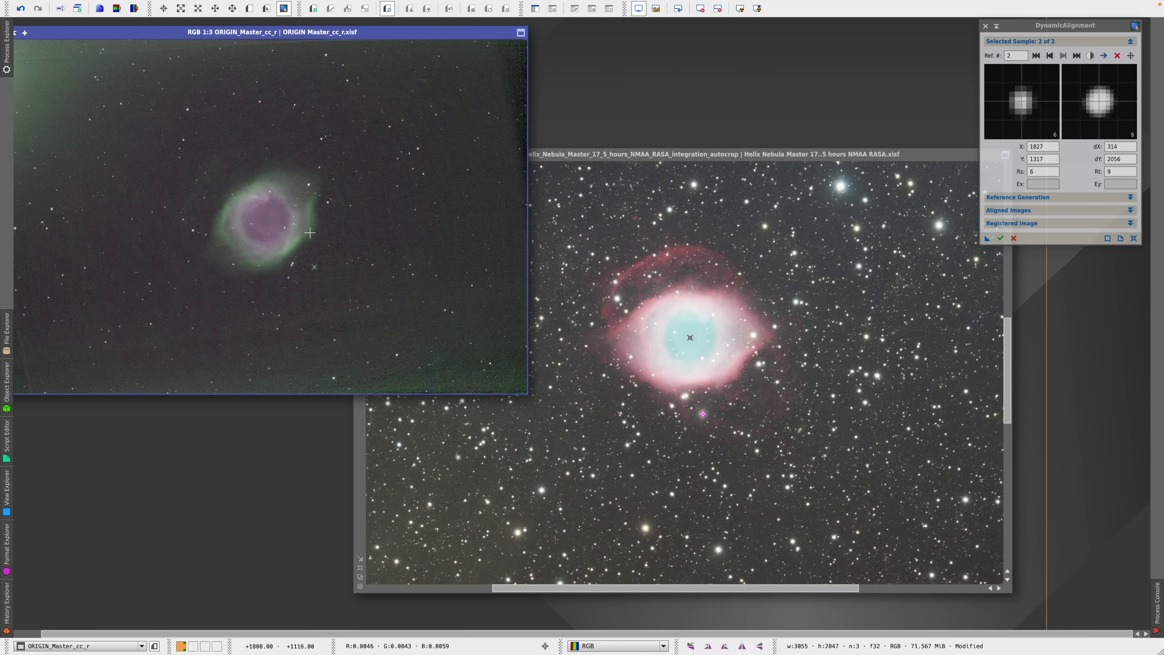
left_click(708, 328)
scroll(708, 329, "down", 1)
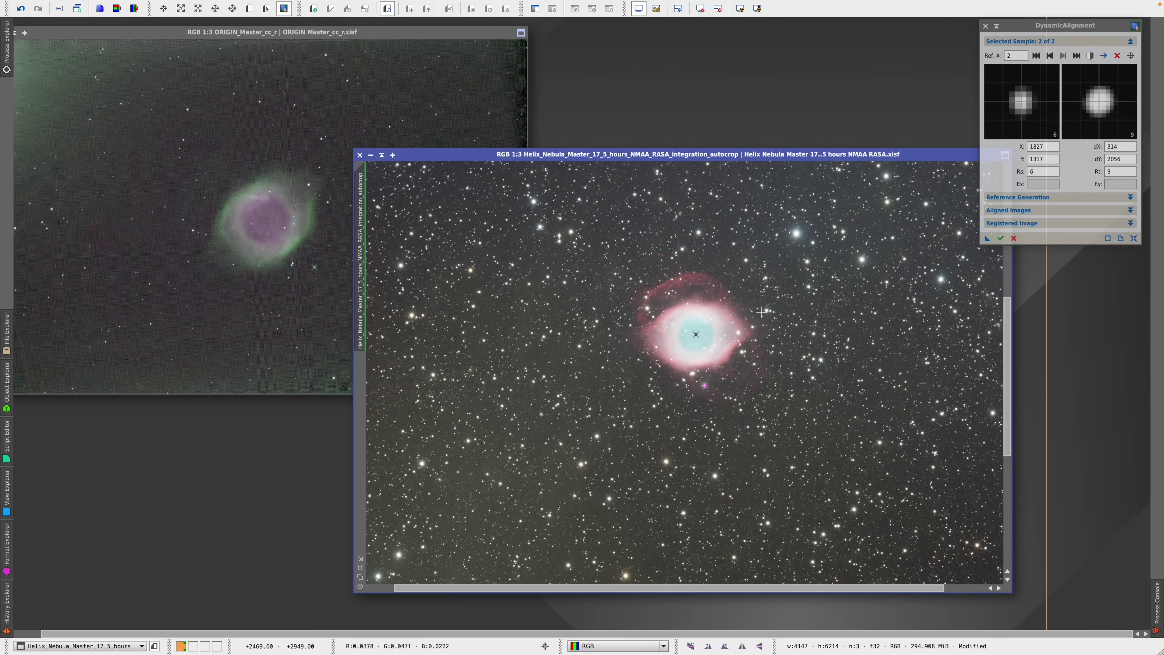
left_click(321, 138)
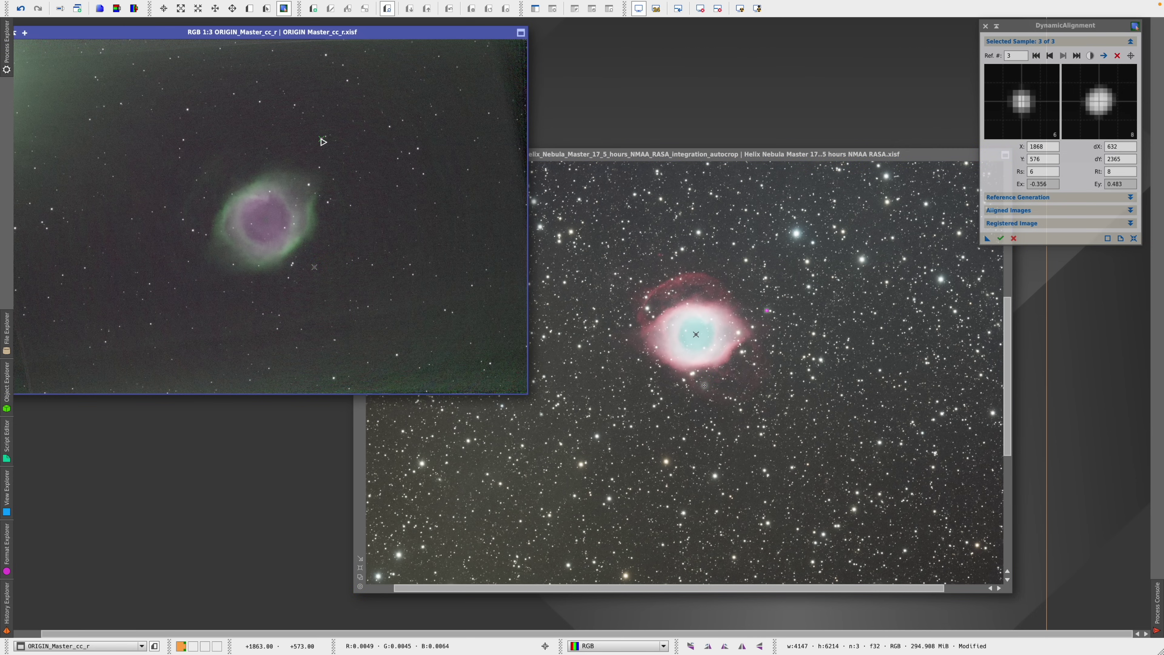
left_click(763, 314)
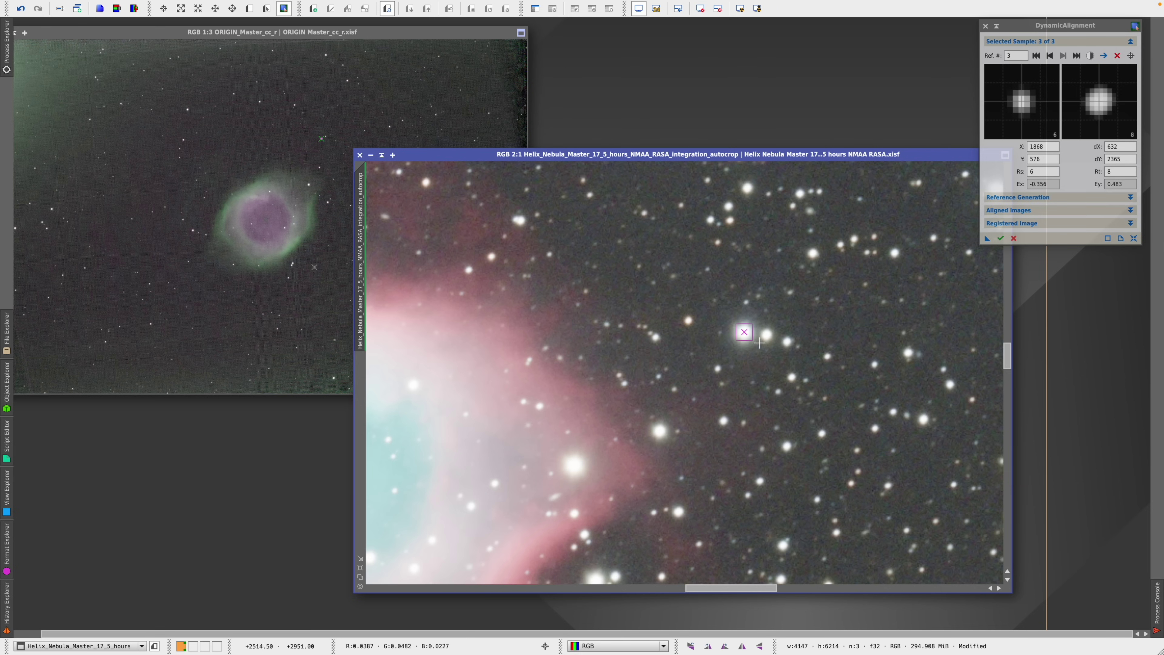
scroll(702, 361, "down", 1)
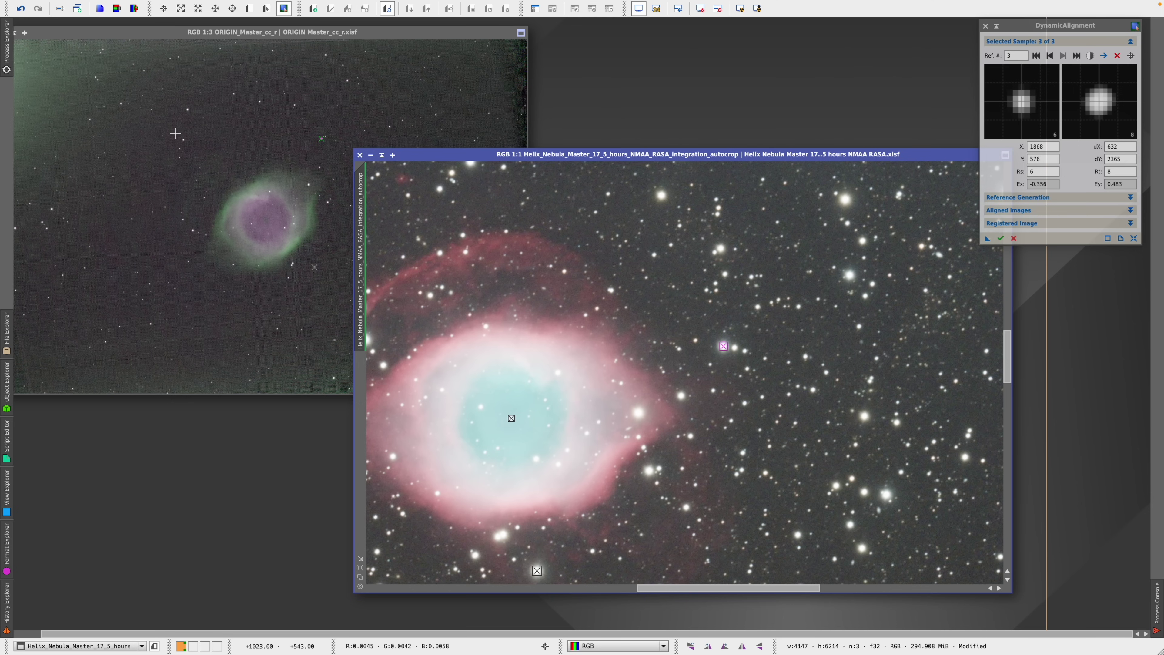
Add a fourth sample at X 1095, Y 406 and zoom ORIGIN out to 1:5
left_click(187, 109)
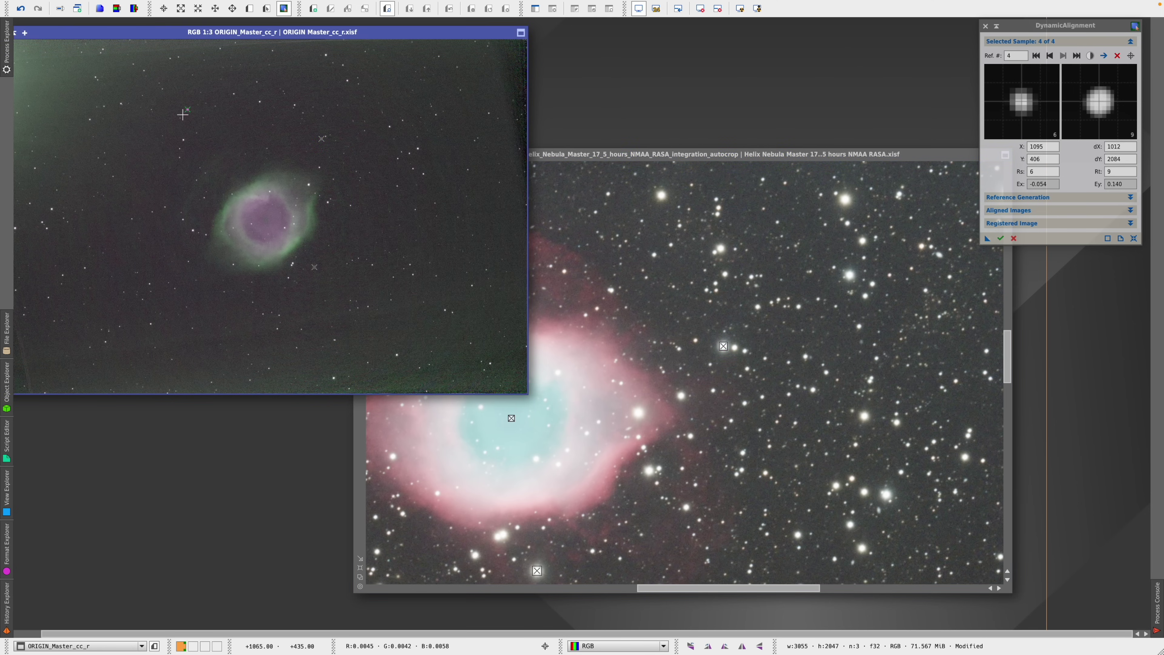
scroll(761, 393, "down", 2)
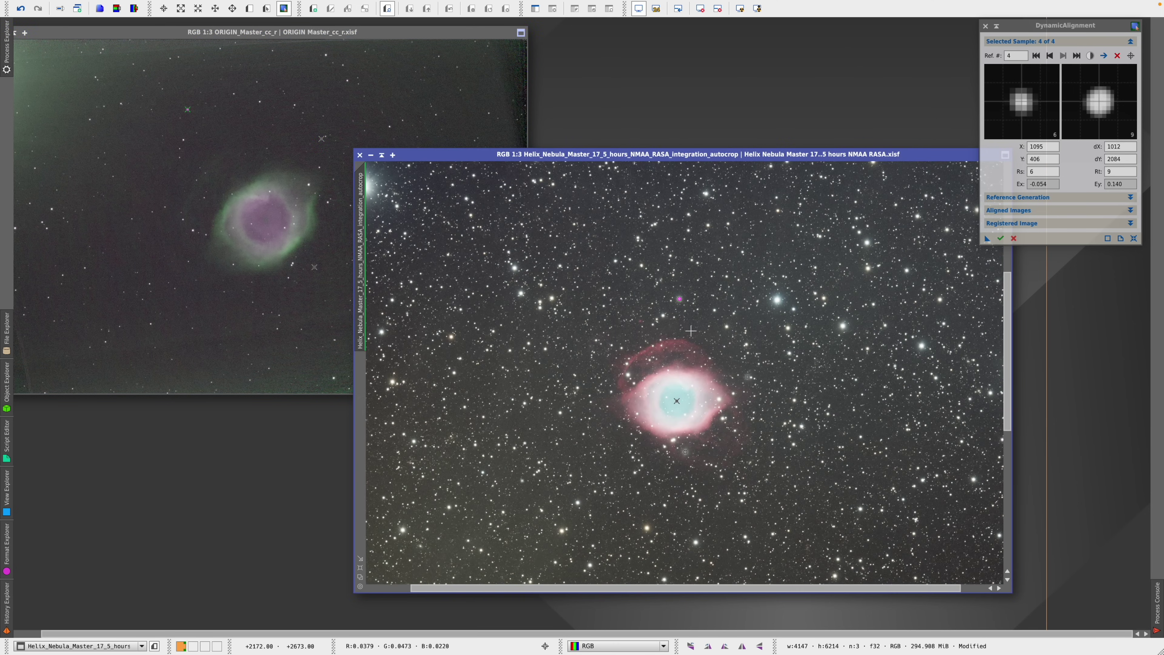
scroll(708, 345, "up", 1)
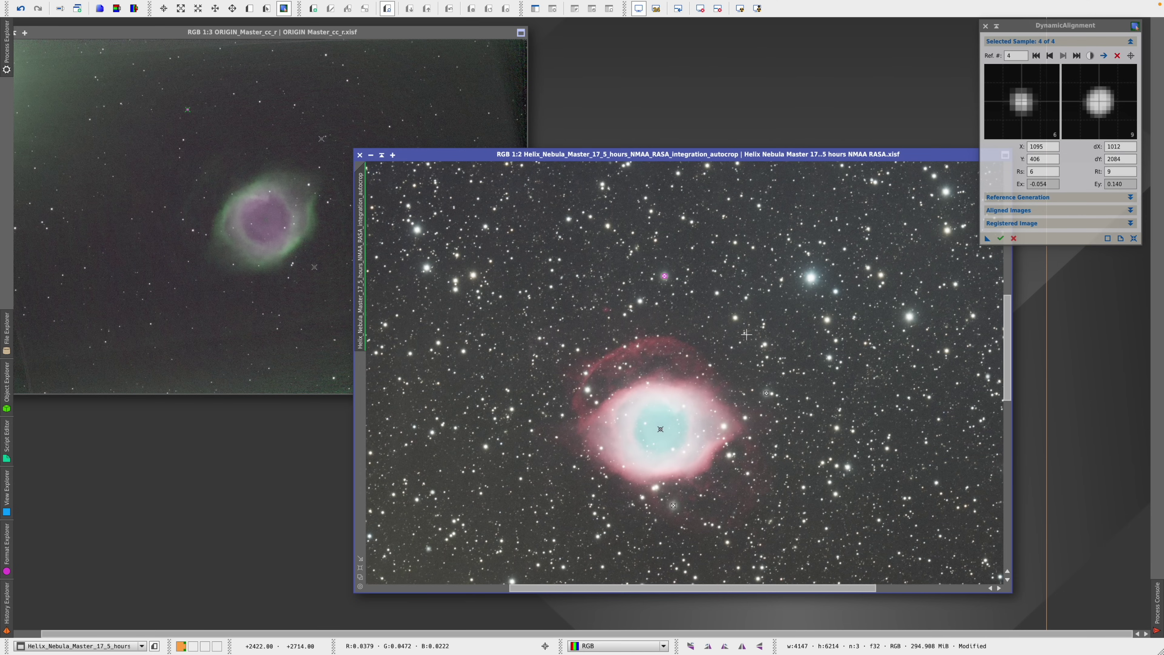
scroll(696, 343, "down", 2)
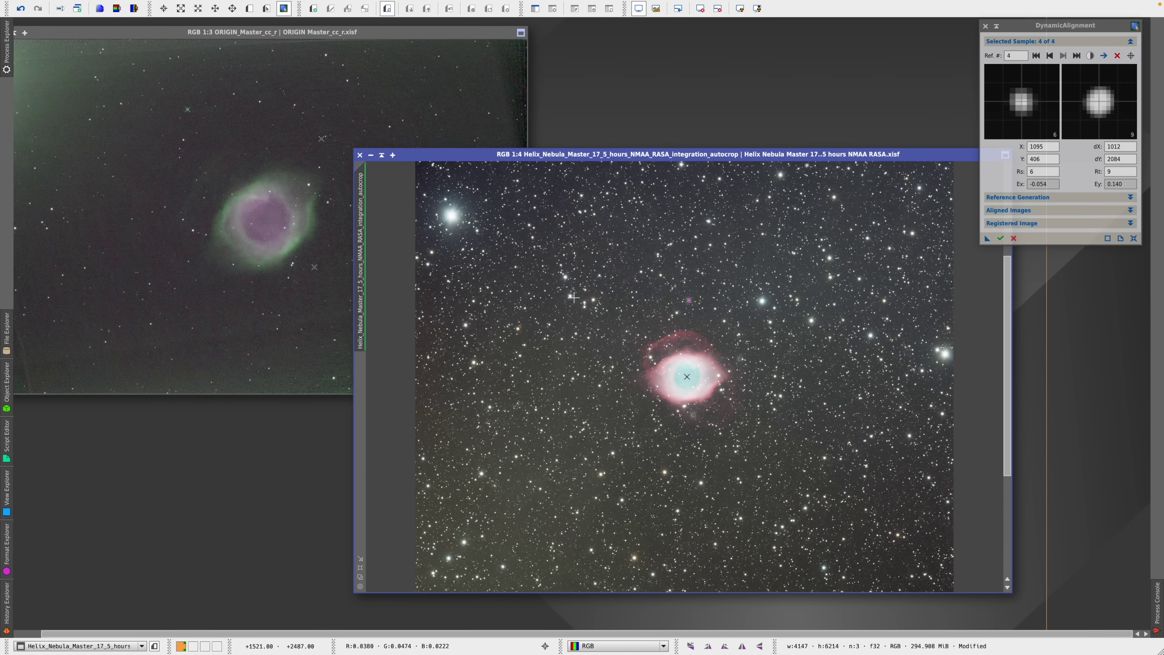
left_click(147, 181)
scroll(147, 181, "down", 2)
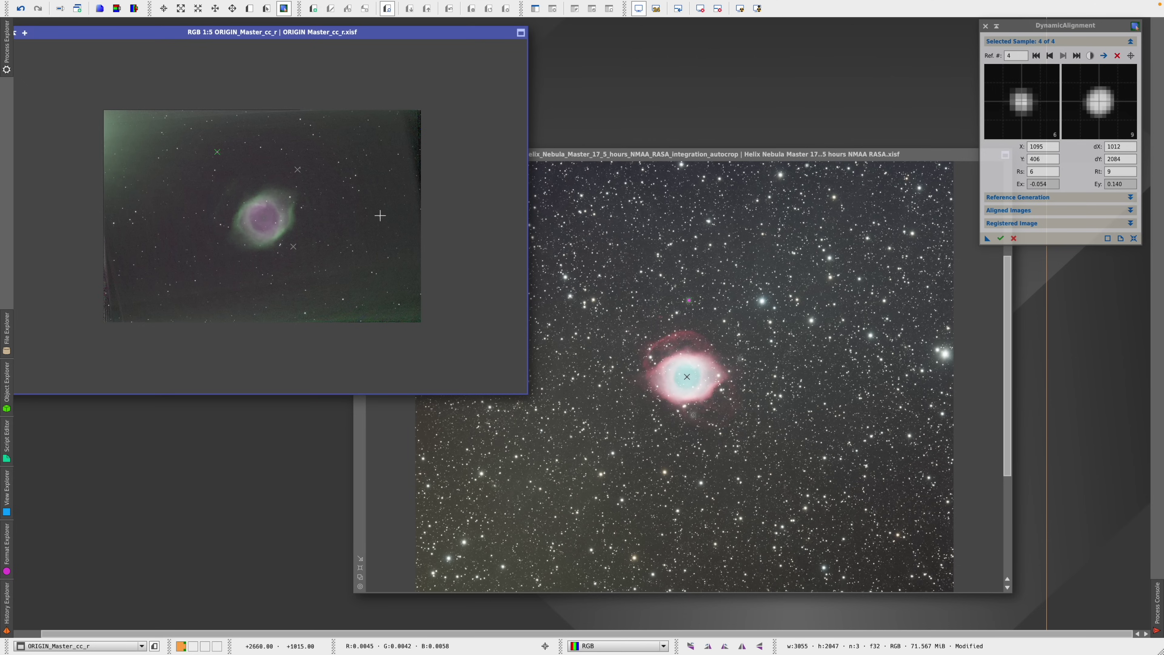
Execute DynamicAlignment to create the _registered Helix image and auto-stretch it with Ctrl+A
left_click(1001, 239)
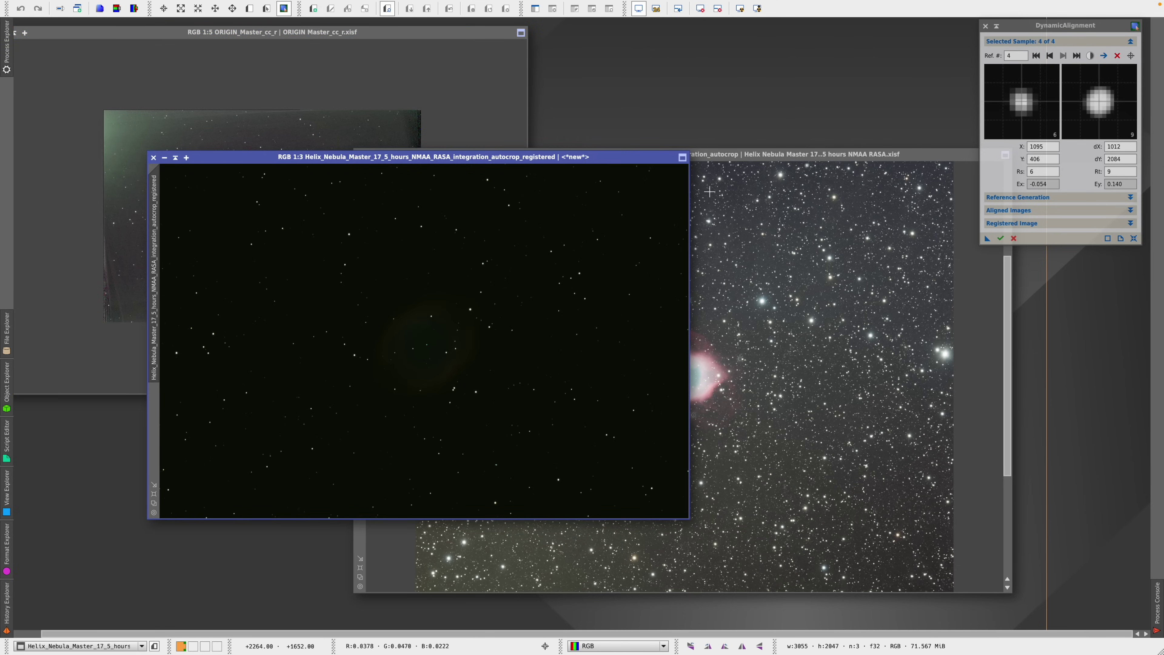
left_click_drag(562, 157, 629, 203)
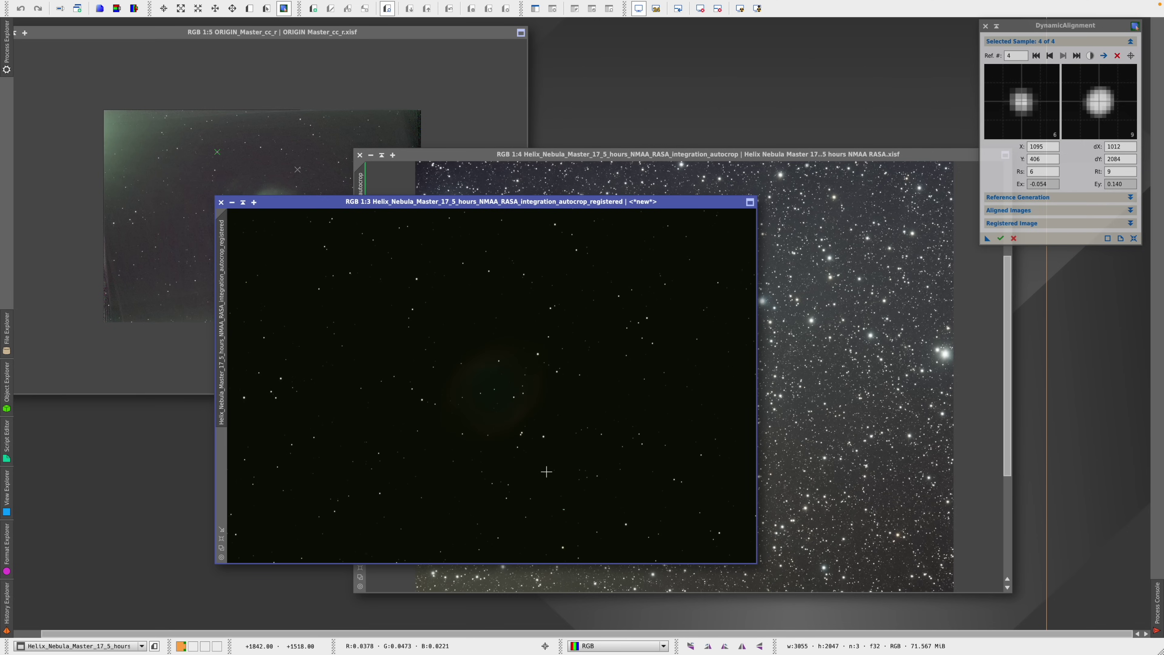
key("ctrl+a")
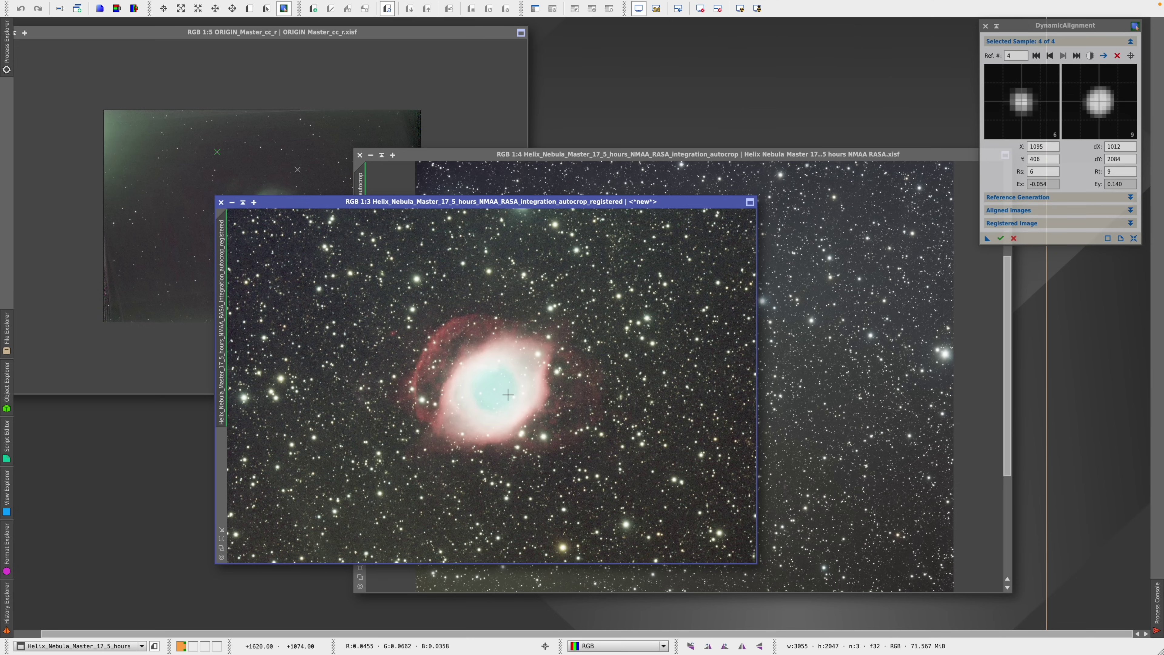
Overlay the registered image on the zoomed ORIGIN image to compare framing
left_click_drag(540, 202, 735, 196)
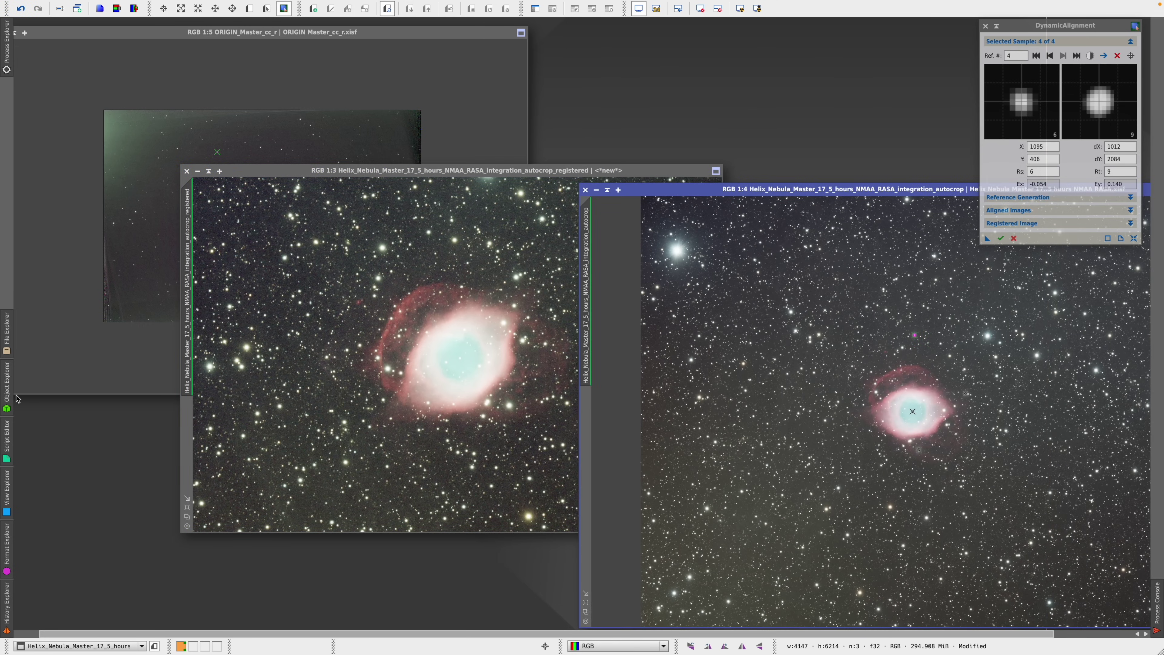
left_click_drag(147, 32, 226, 29)
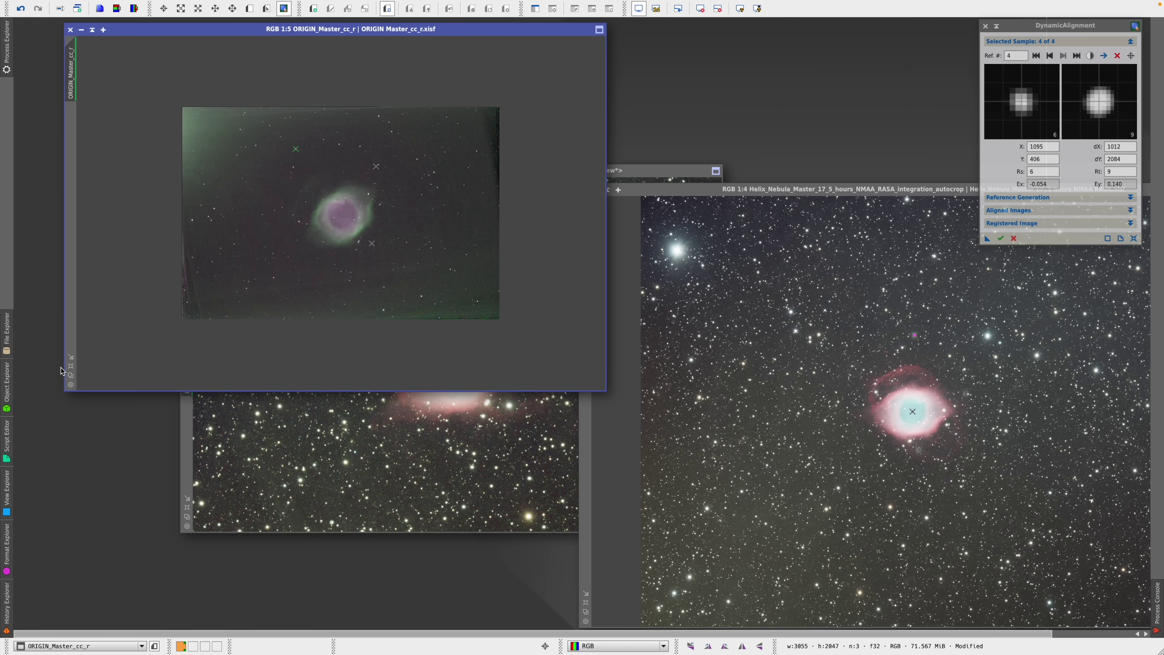
left_click(71, 375)
left_click(641, 170)
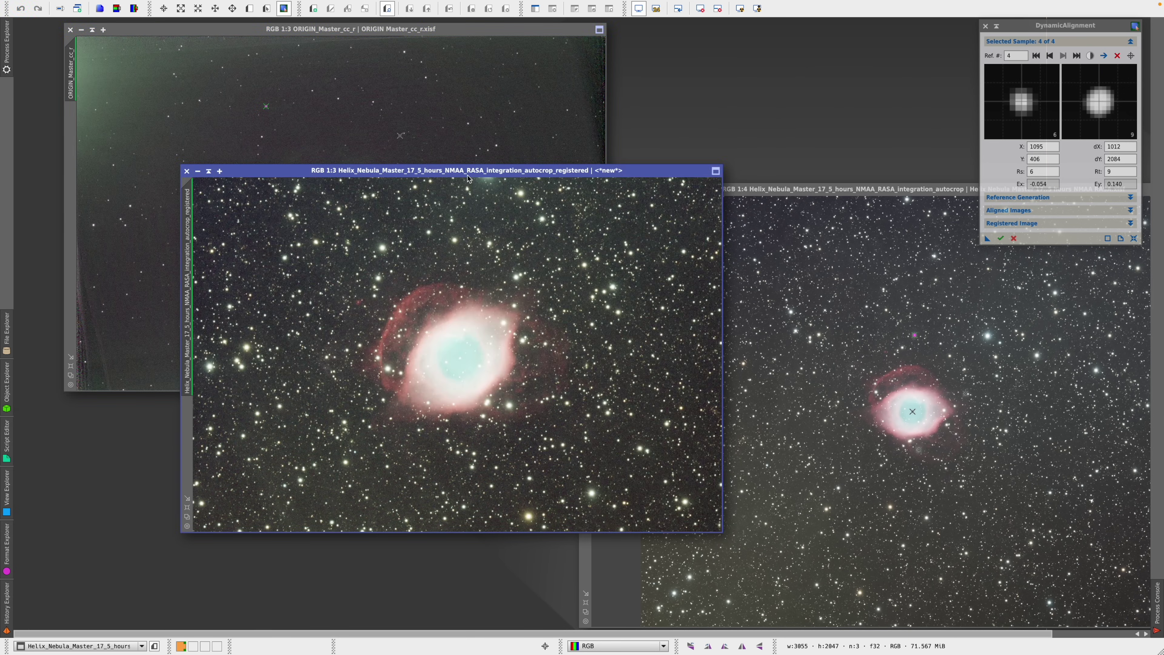
left_click_drag(472, 171, 353, 31)
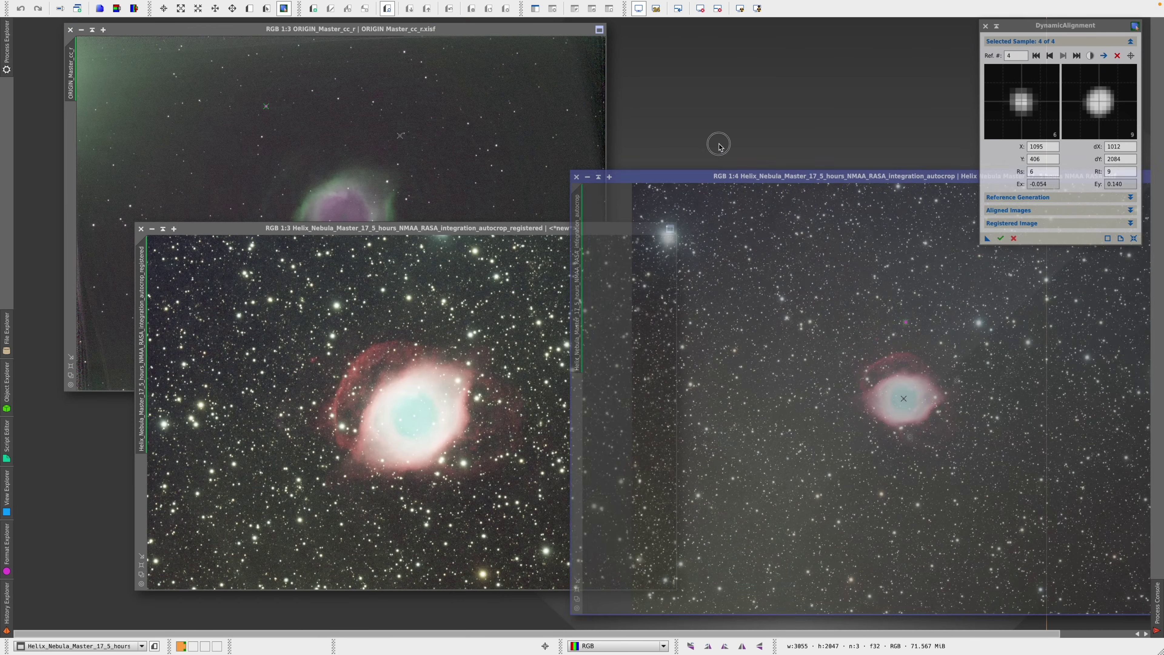
left_click_drag(719, 143, 481, 135)
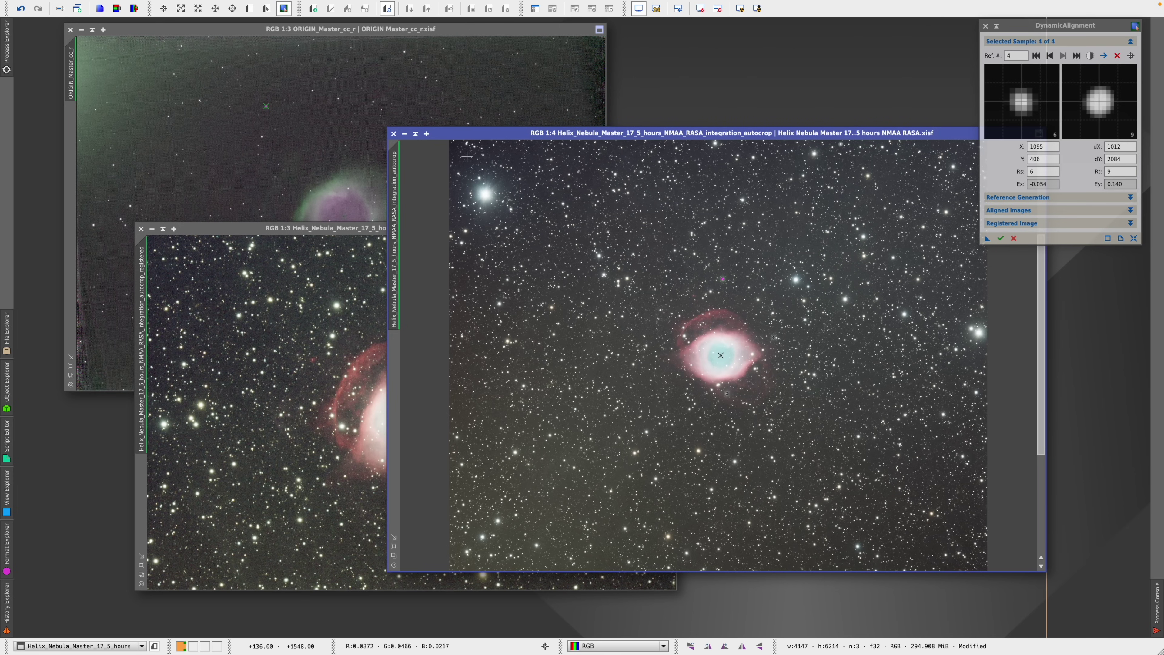
Reposition the ORIGIN and RASA Helix master windows side by side
left_click_drag(475, 136, 555, 183)
left_click(391, 92)
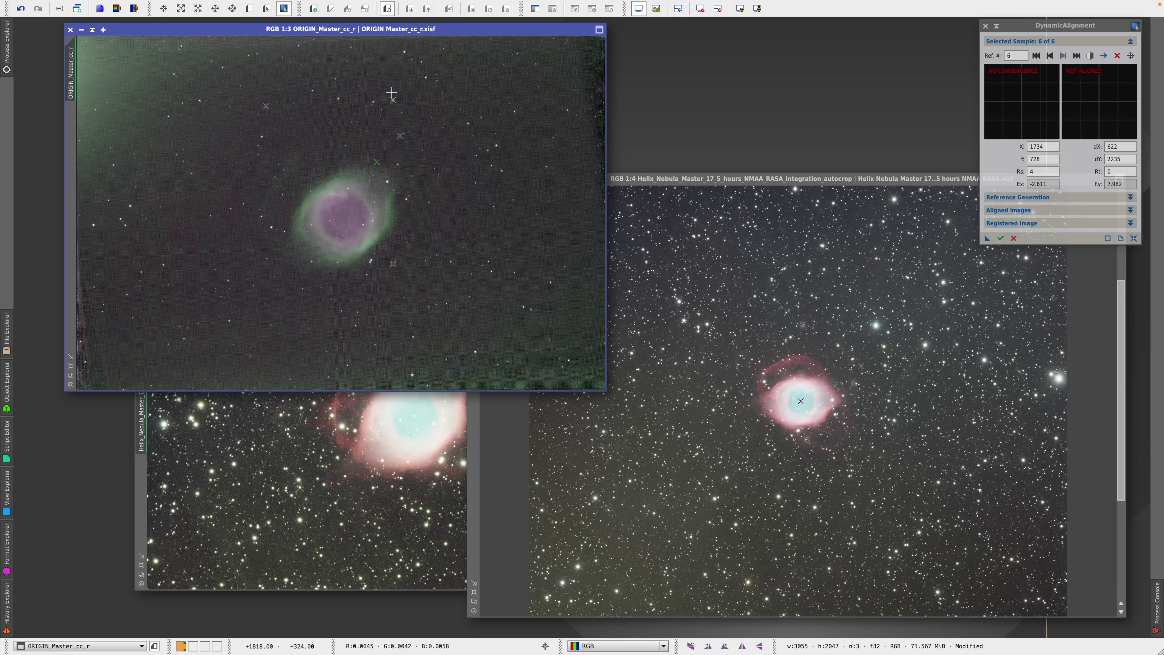
left_click_drag(319, 29, 271, 24)
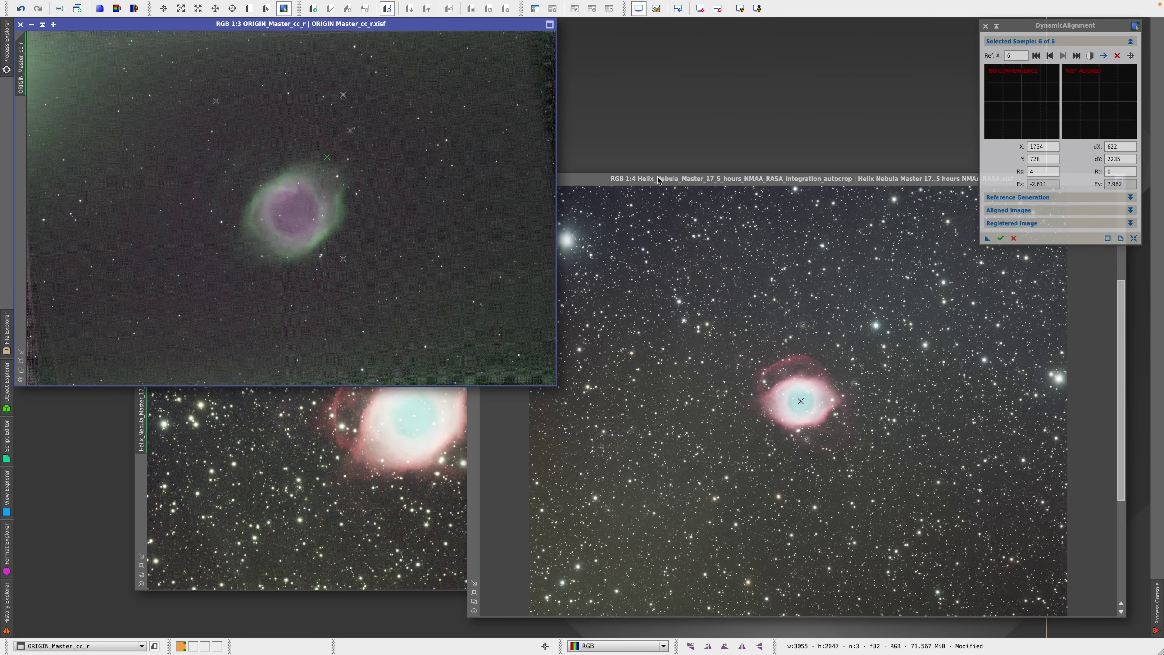
left_click_drag(722, 183, 642, 112)
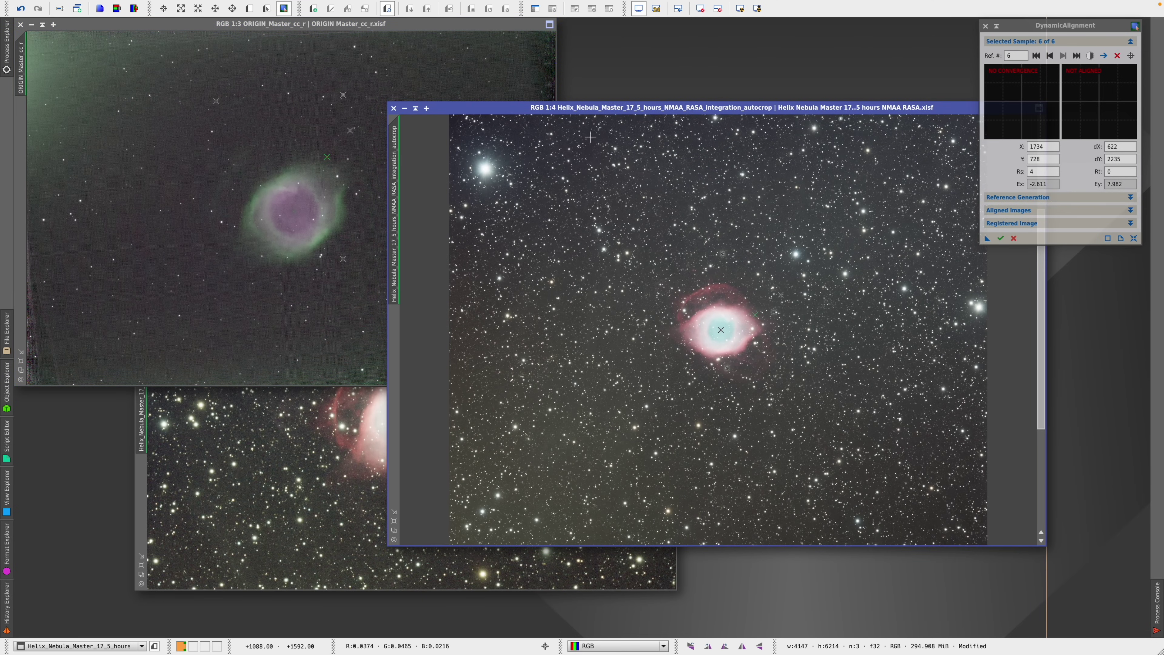
left_click_drag(592, 108, 531, 99)
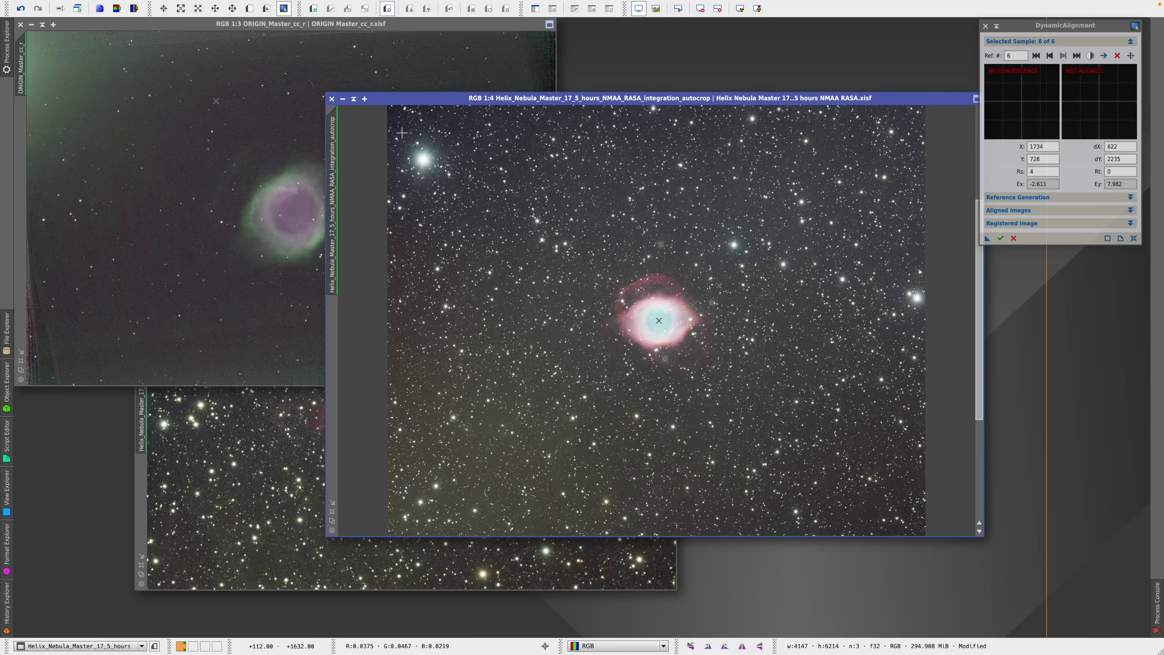
Close DynamicAlignment, iconize the Helix master, and move the registered window to the upper right
left_click(1013, 238)
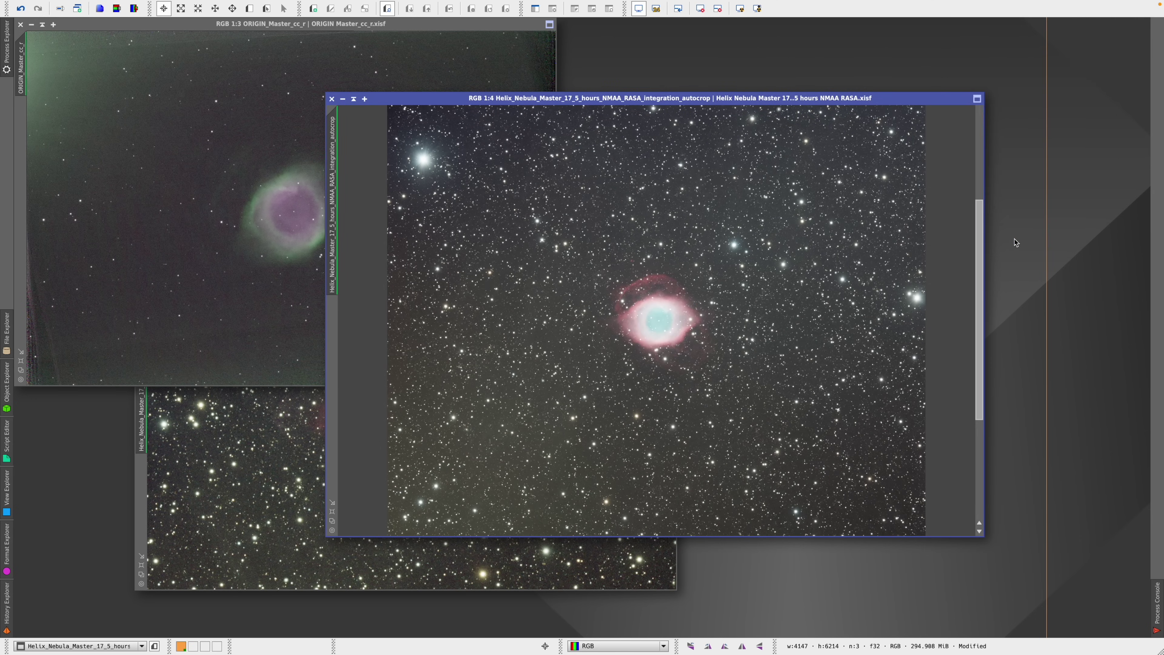
left_click(343, 98)
left_click_drag(817, 325, 910, 596)
left_click_drag(577, 229, 1000, 27)
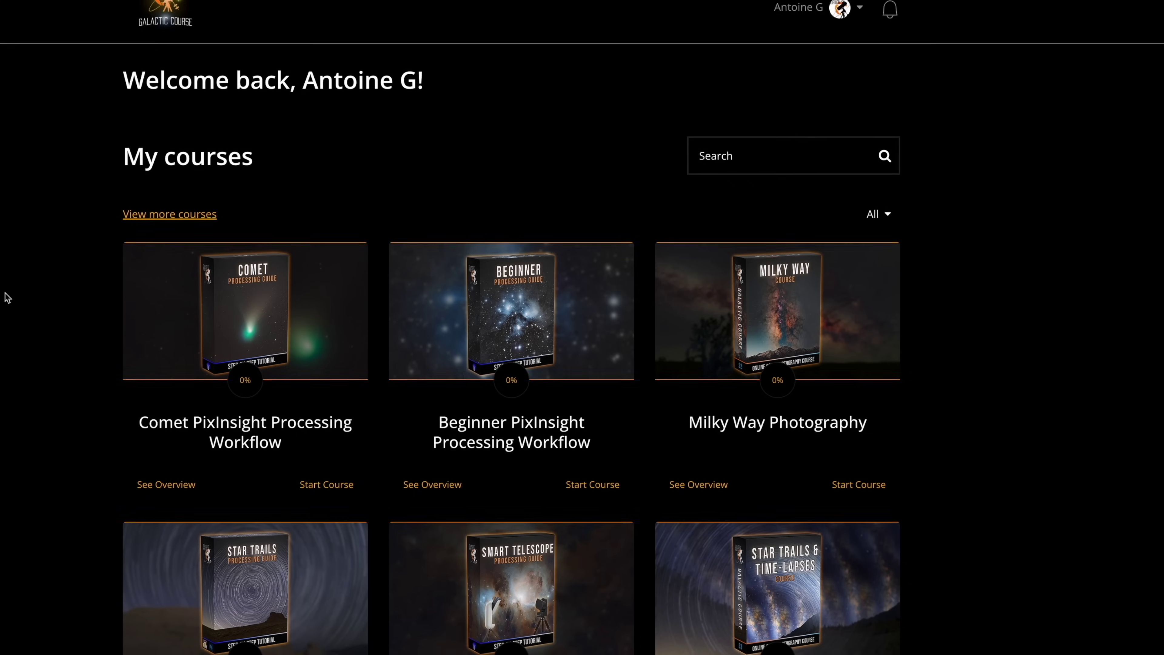
Scroll down past the PixInsight workspace to the course-library page
scroll(7, 297, "down", 3)
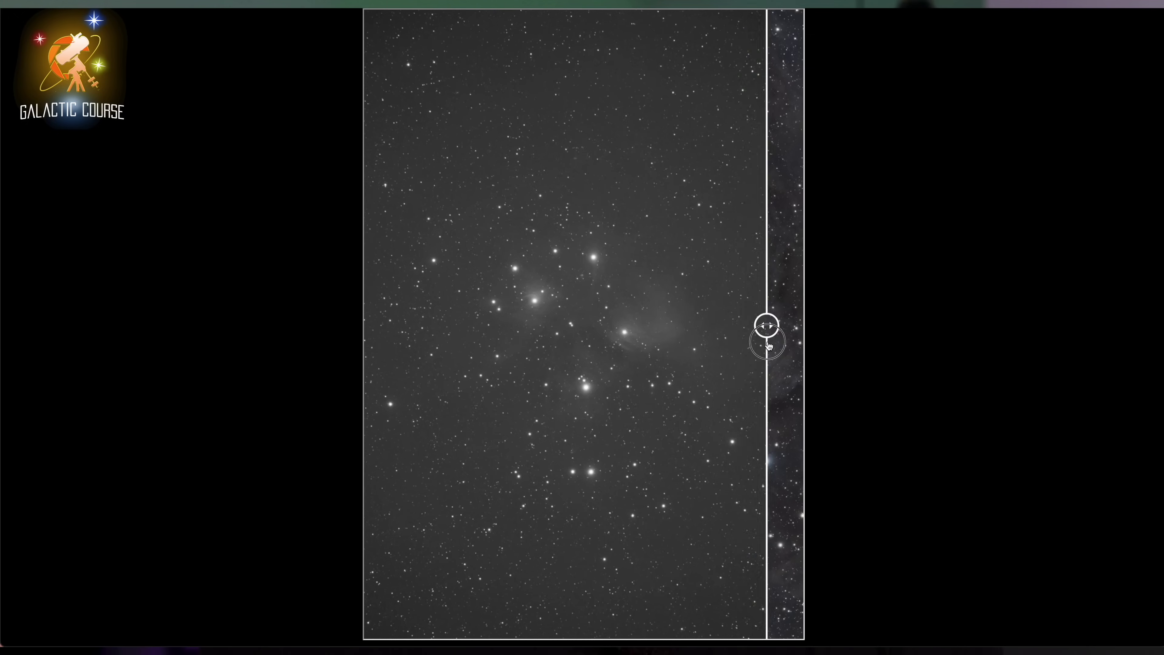
Drag the Witch Head Nebula before/after slider left to widen the processed side
left_click_drag(767, 325, 458, 325)
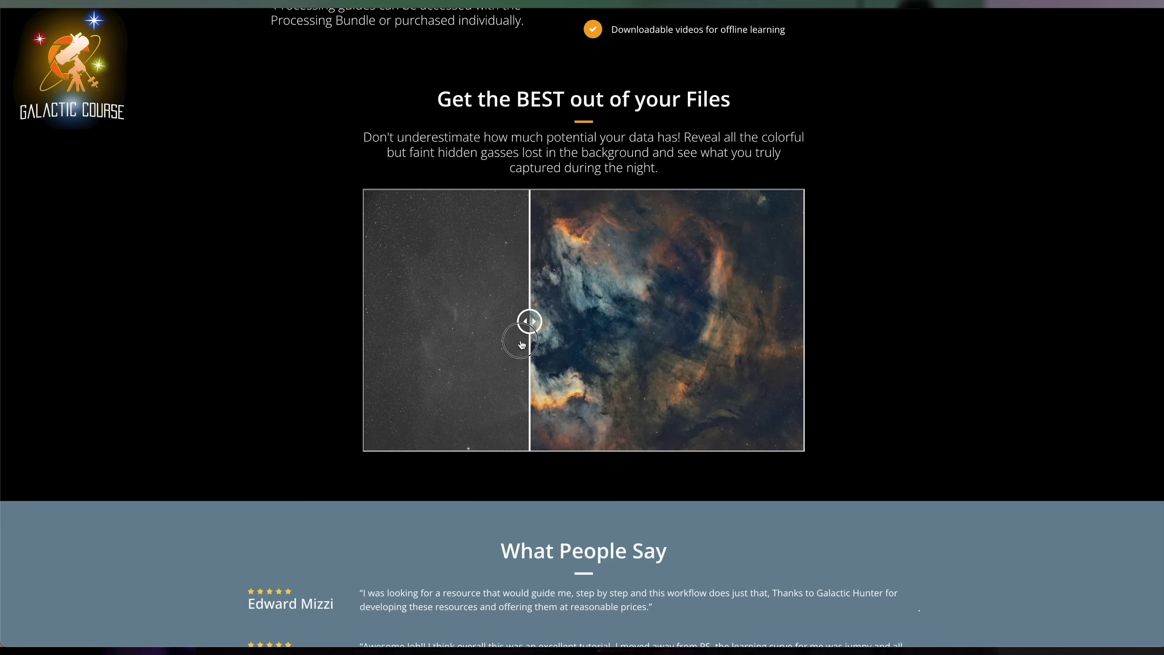
left_click_drag(531, 322, 470, 339)
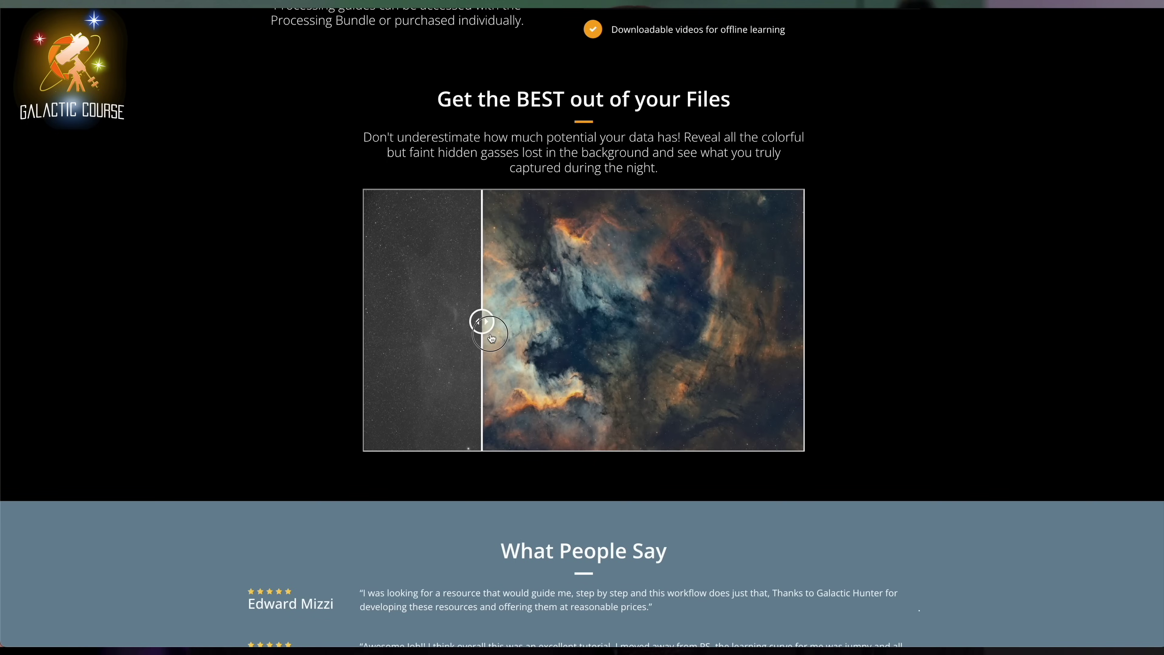
left_click_drag(441, 319, 371, 320)
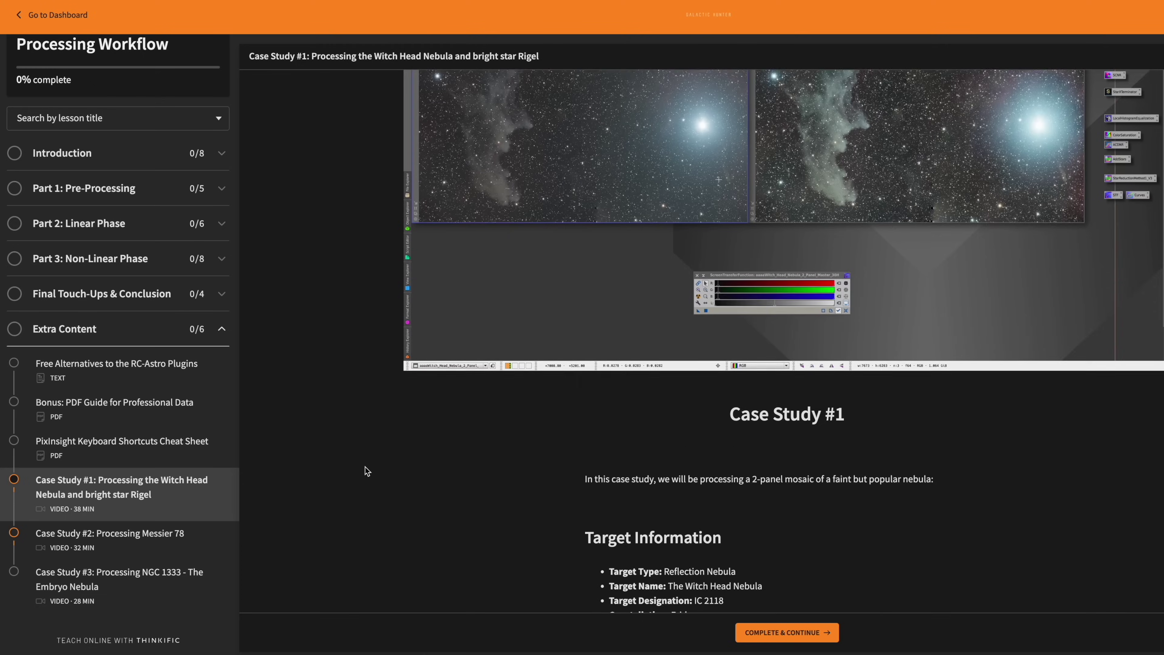
Scroll down the Case Study #1 lesson to The Final Result image
scroll(367, 471, "down", 10)
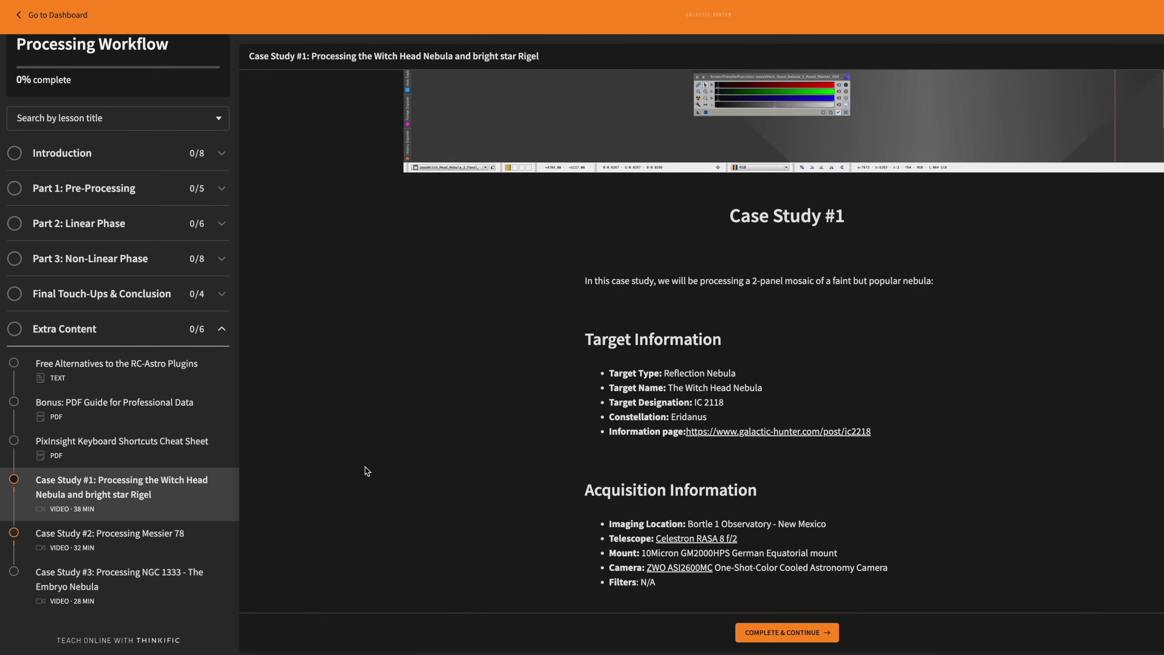
scroll(365, 467, "down", 20)
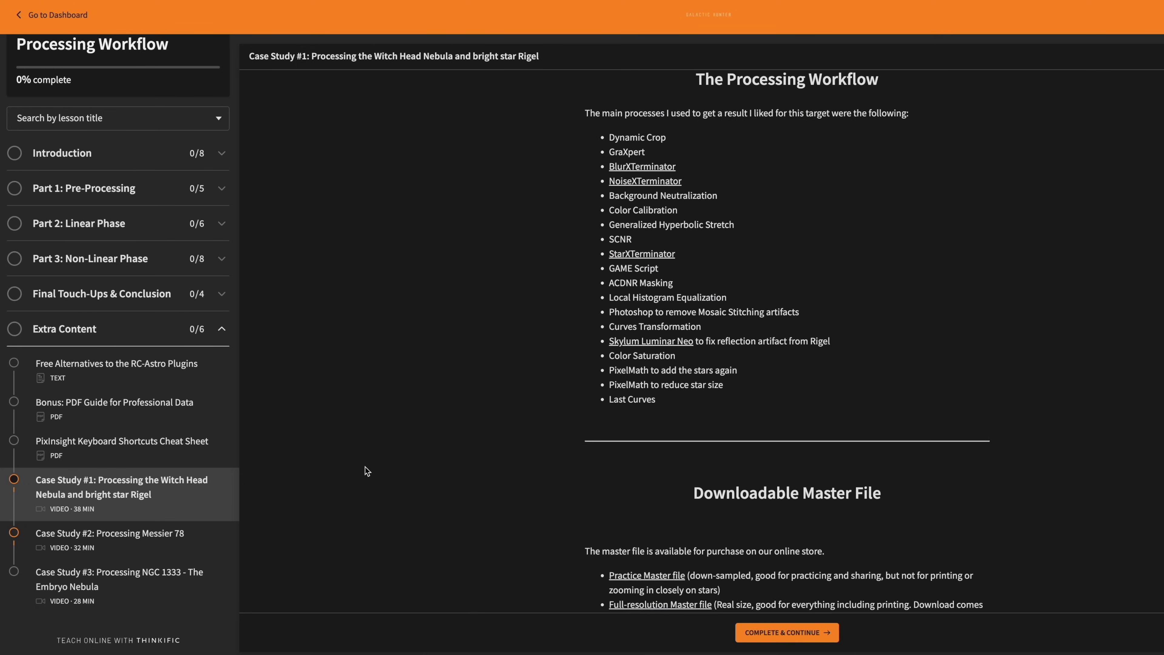
scroll(365, 467, "down", 10)
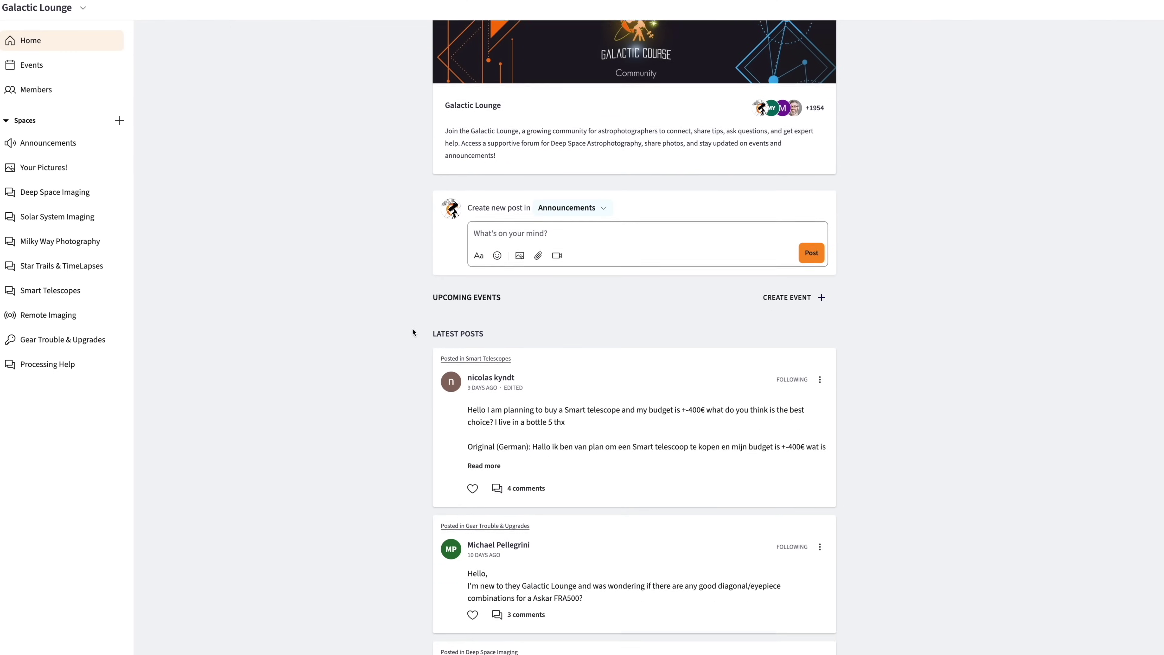
scroll(412, 332, "down", 3)
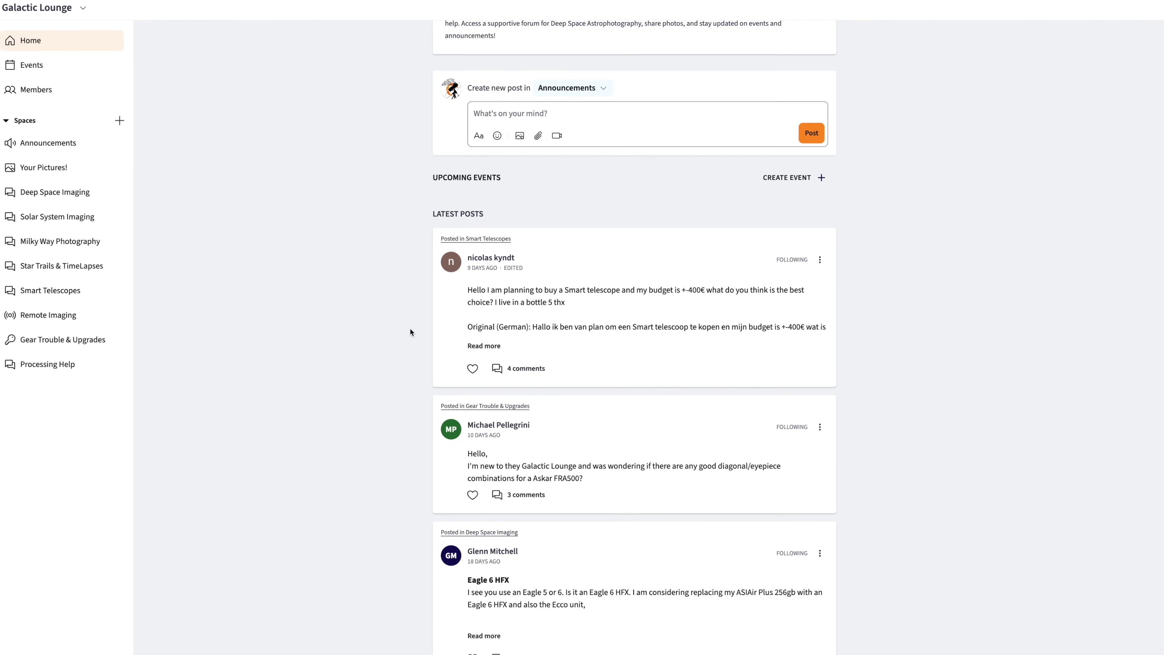
Scroll through the members' astrophotos in #deep-space and on to the Galactic Course promotion
scroll(353, 330, "down", 5)
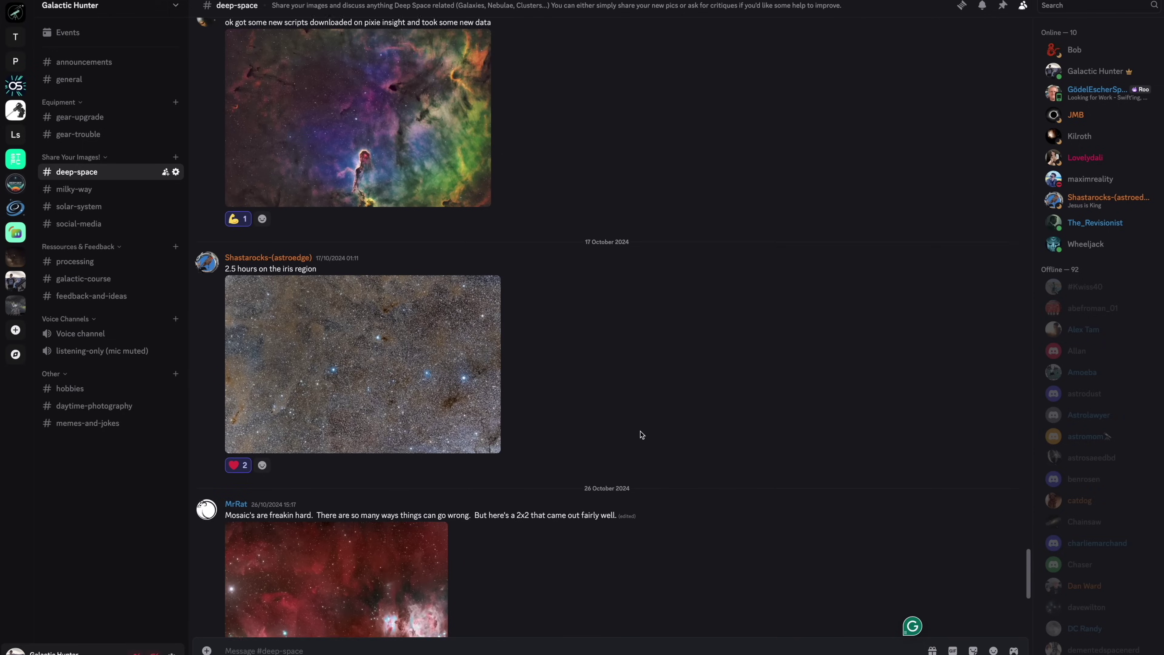
scroll(641, 435, "up", 10)
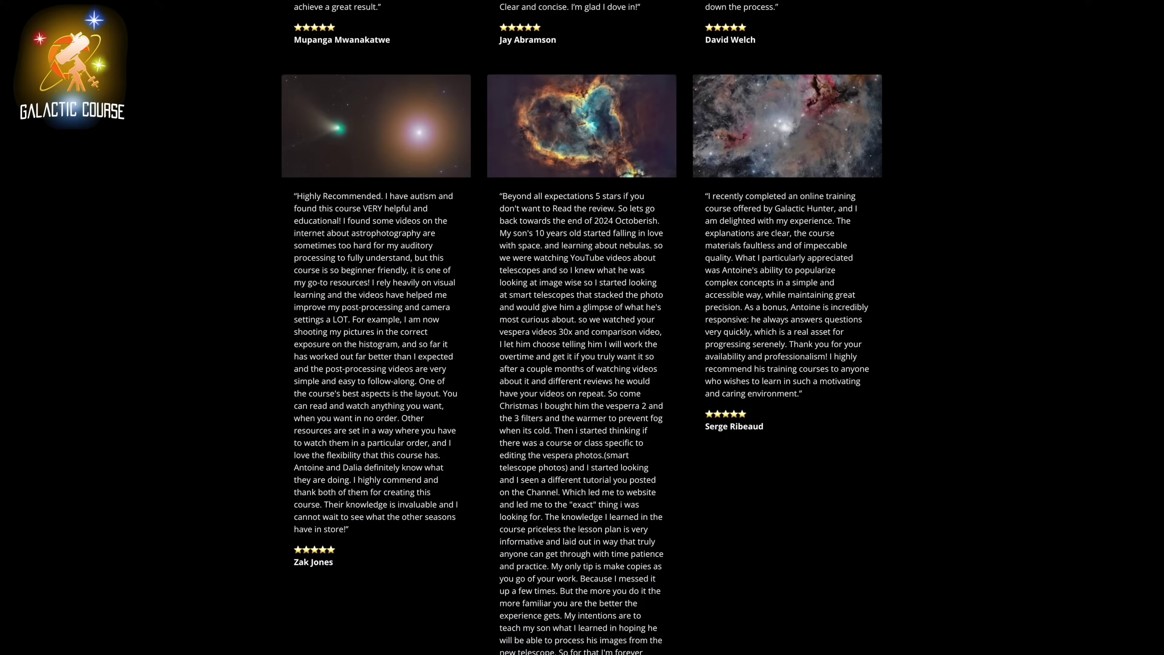
scroll(582, 328, "down", 10)
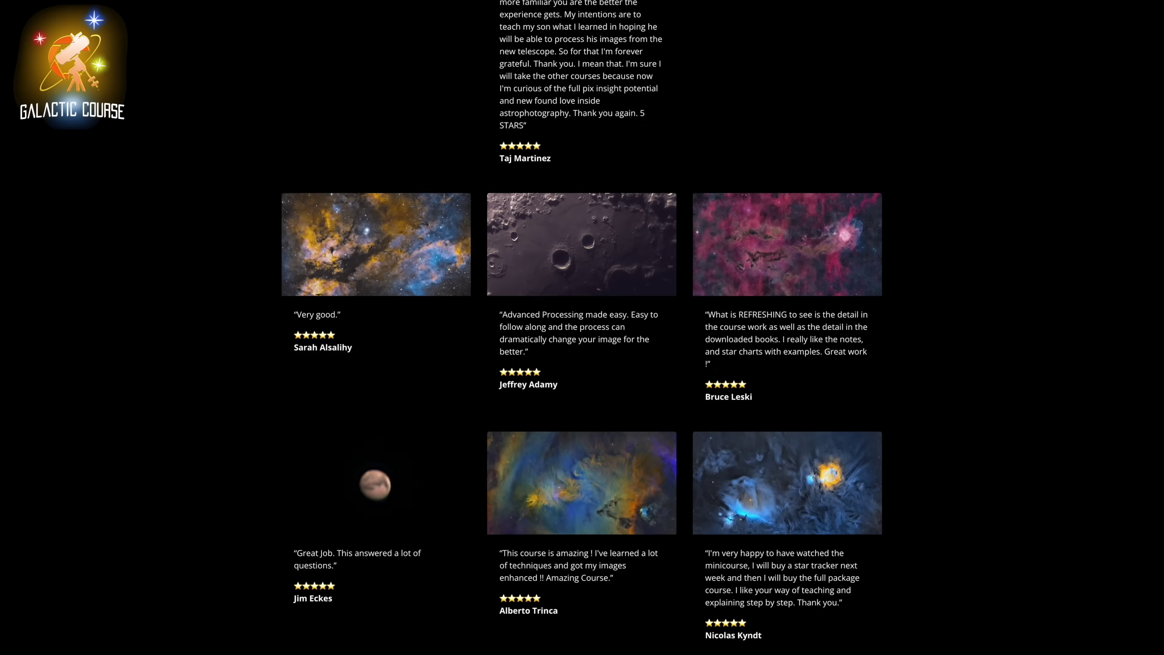
scroll(583, 327, "down", 15)
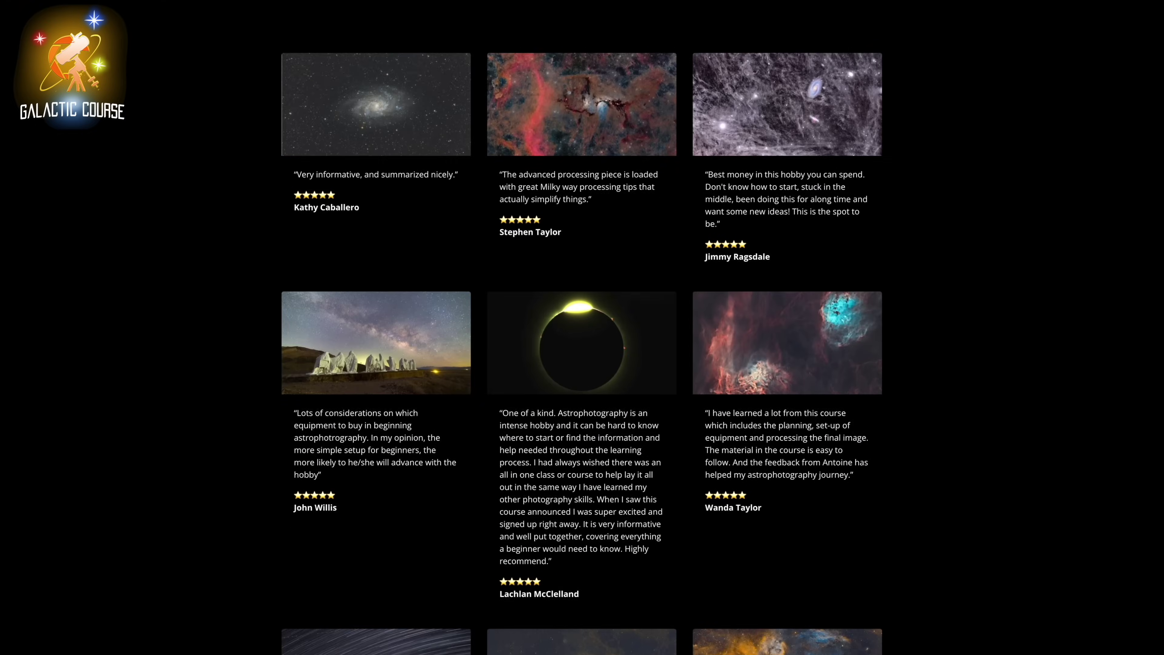
scroll(582, 327, "down", 8)
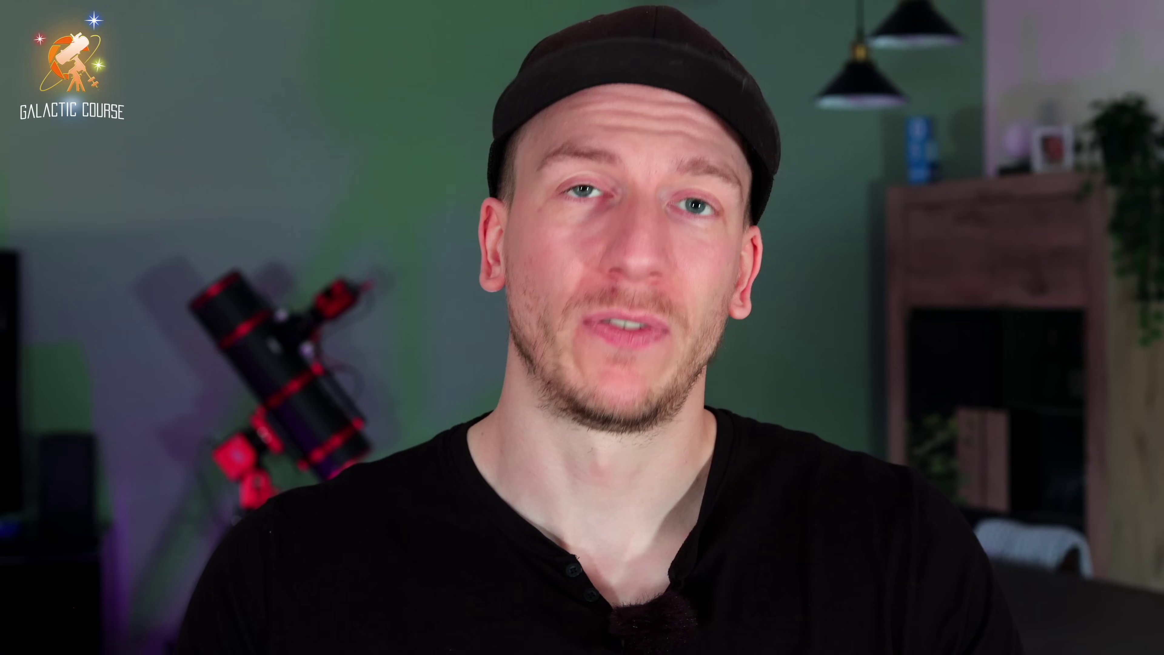